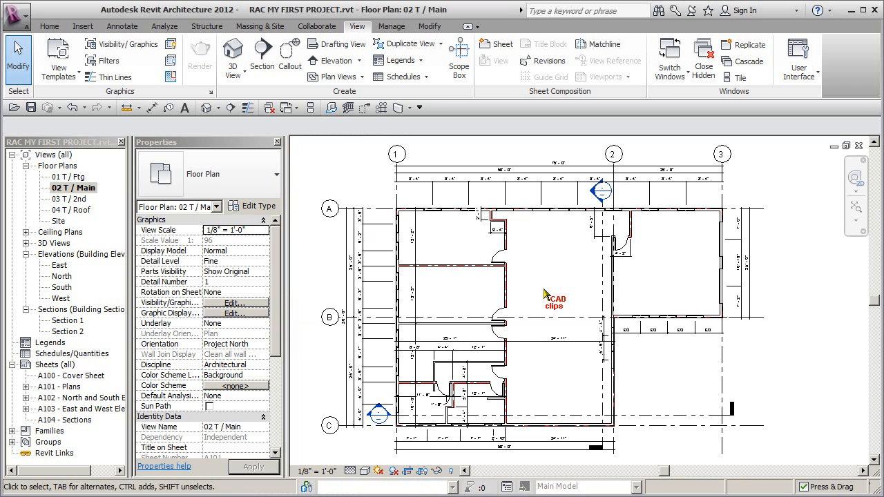
- Select the long vertical partition, the horizontal partition and the short jog wall of the upper room one at a time
middle_drag(558, 274, 592, 328)
scroll(580, 291, up, 2)
scroll(573, 285, up, 1)
scroll(577, 315, up, 2)
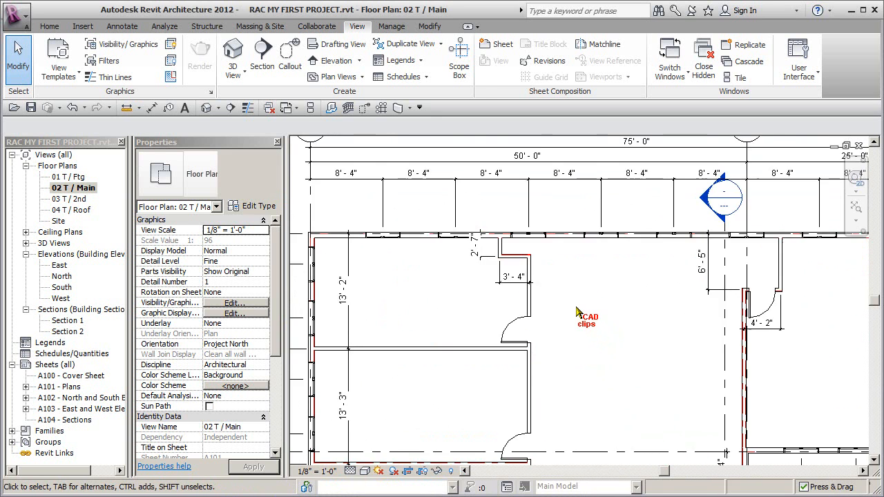
click(518, 305)
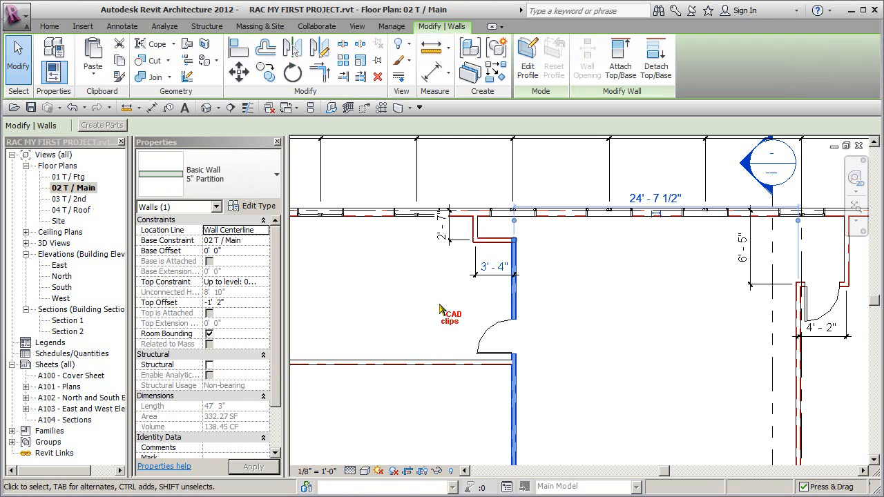
click(409, 363)
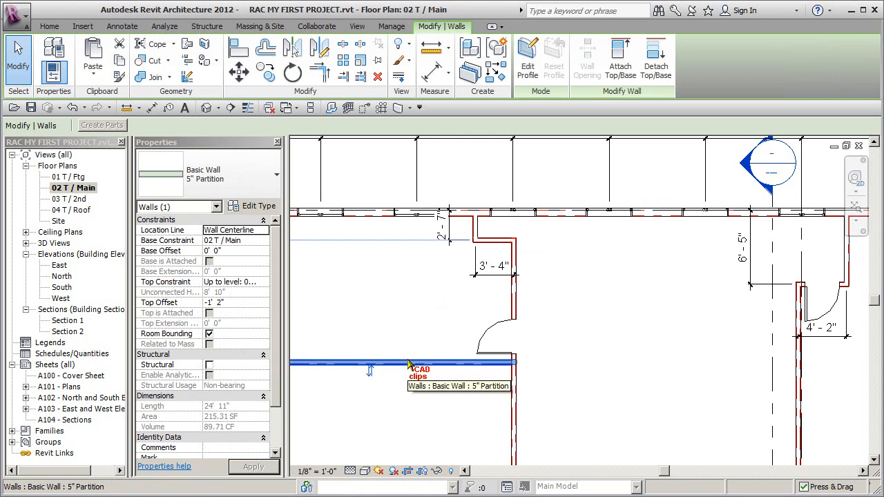
click(493, 242)
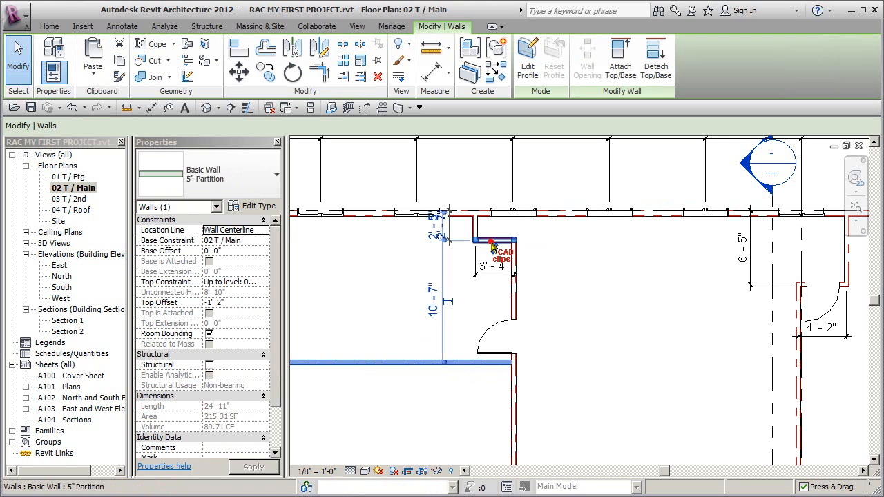
- Multi-select four adjoining partition walls and two north-wall windows, and replace that selection with only one casement window before clearing it
click(514, 270)
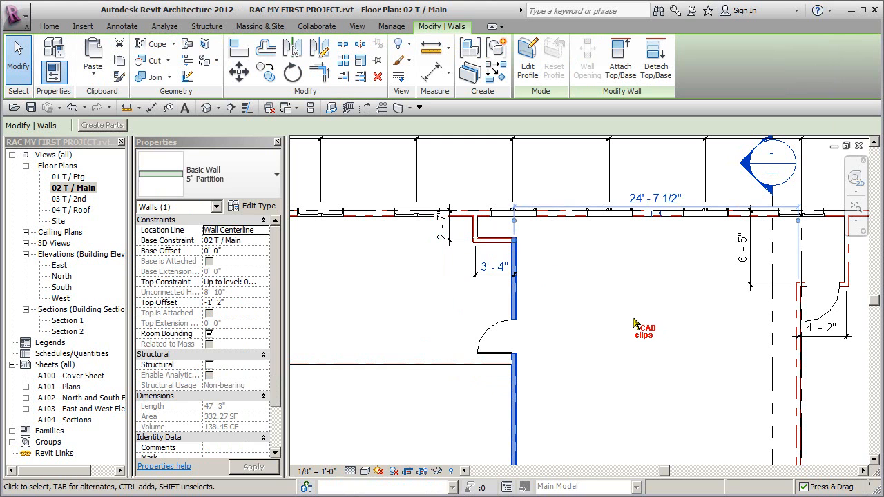
ctrl+click(442, 362)
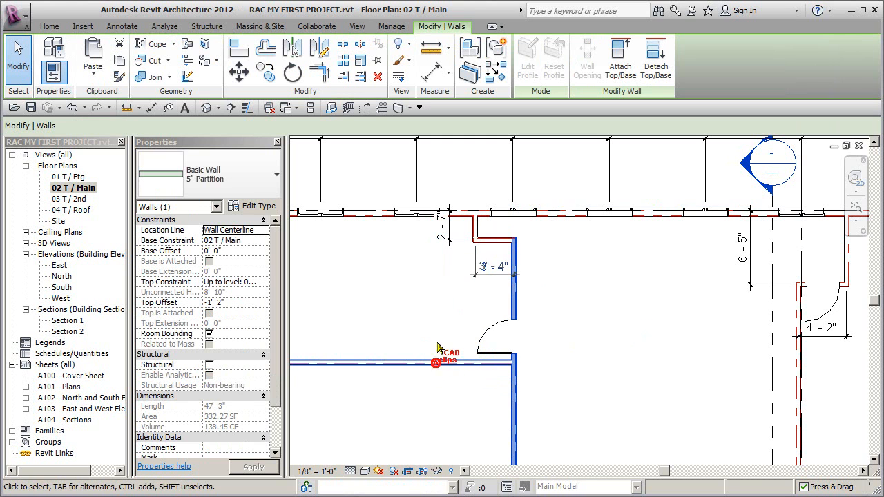
ctrl+click(490, 239)
ctrl+click(476, 228)
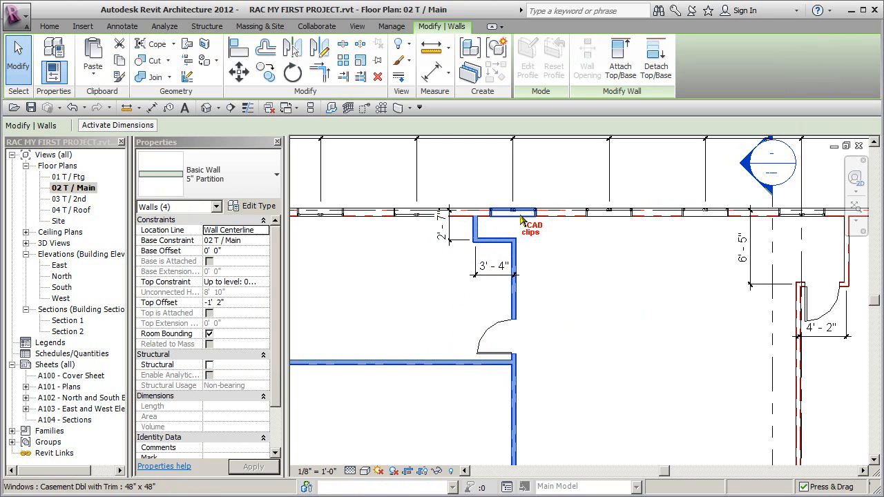
ctrl+click(513, 211)
ctrl+click(607, 211)
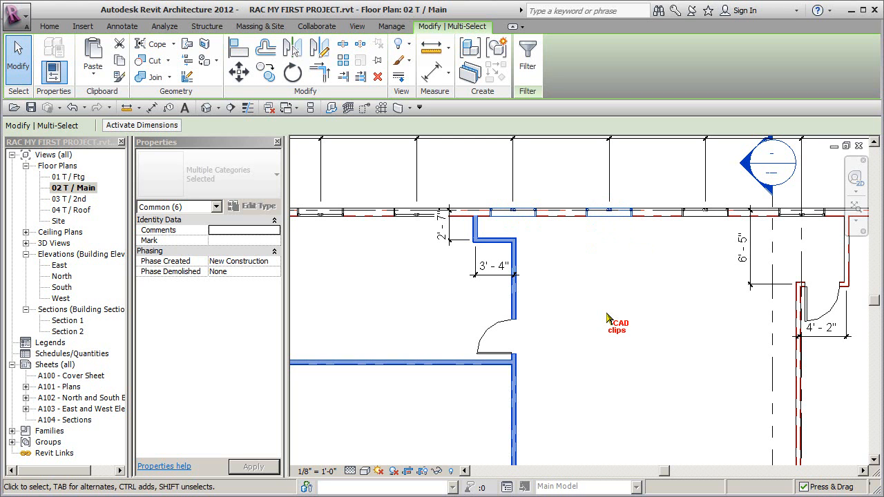
click(609, 222)
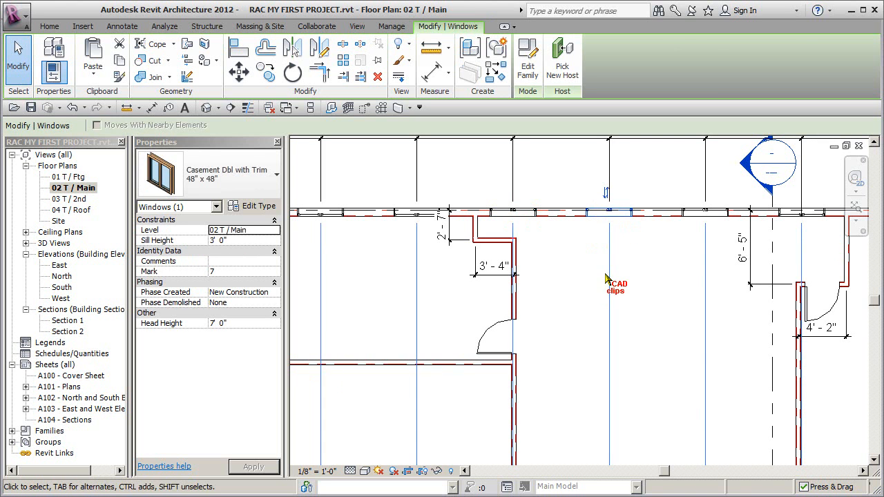
click(574, 285)
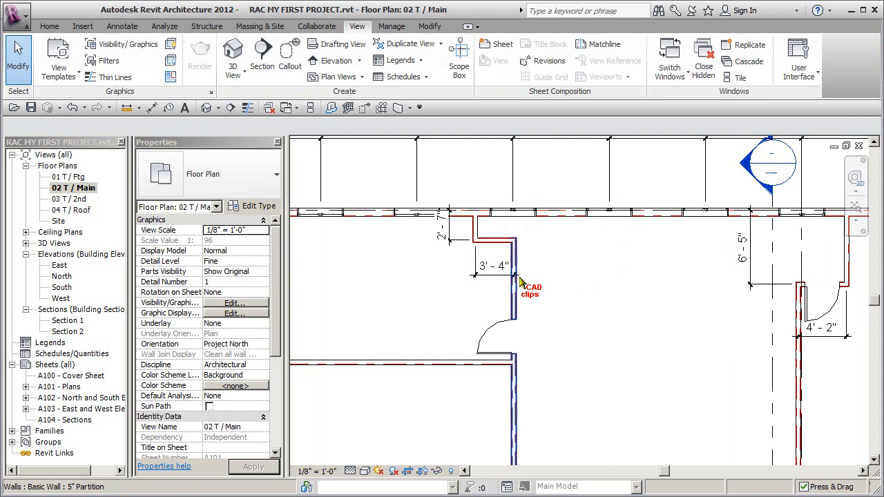
- Multi-select the horizontal partition, the vertical partition and its door, and replace them with only the north exterior wall before clearing the selection
click(460, 362)
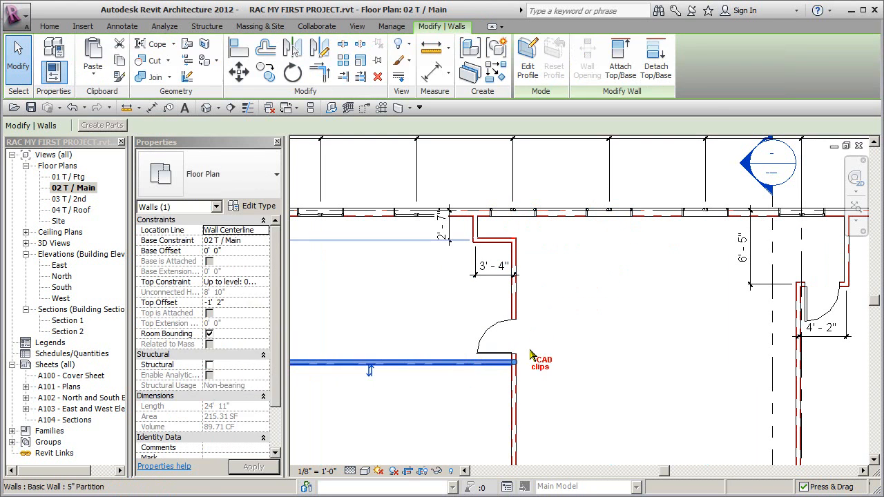
ctrl+click(515, 311)
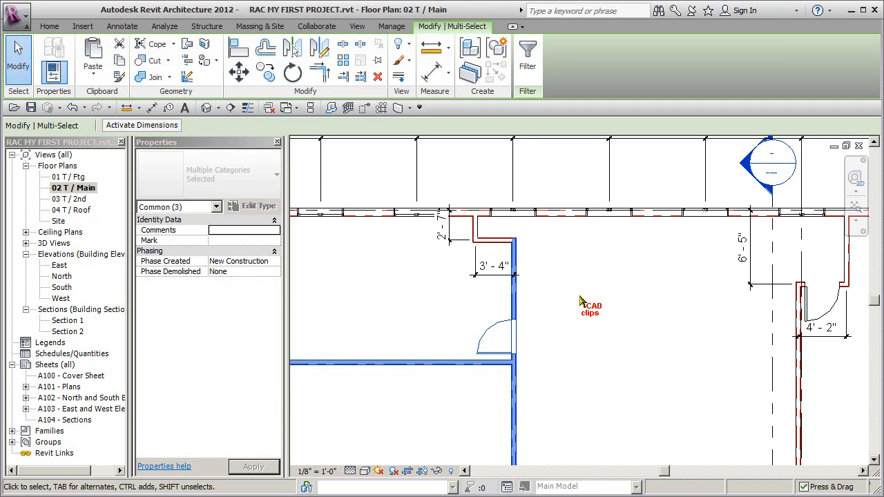
click(379, 217)
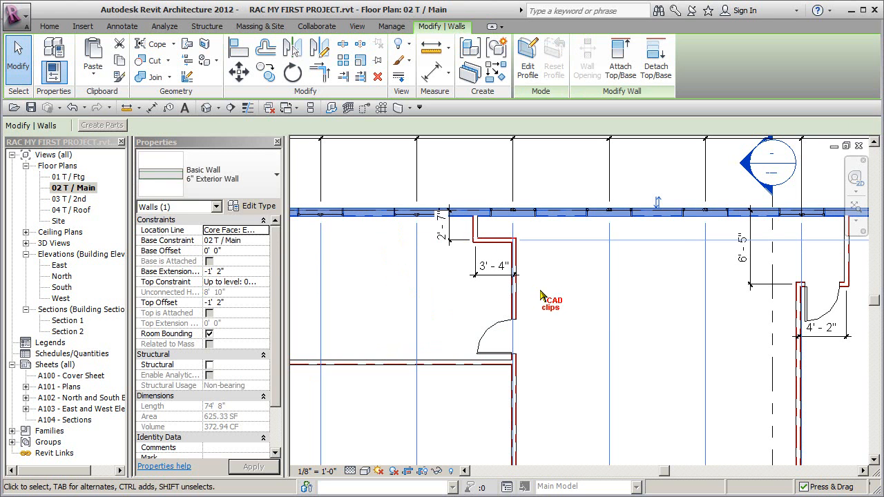
key(Escape)
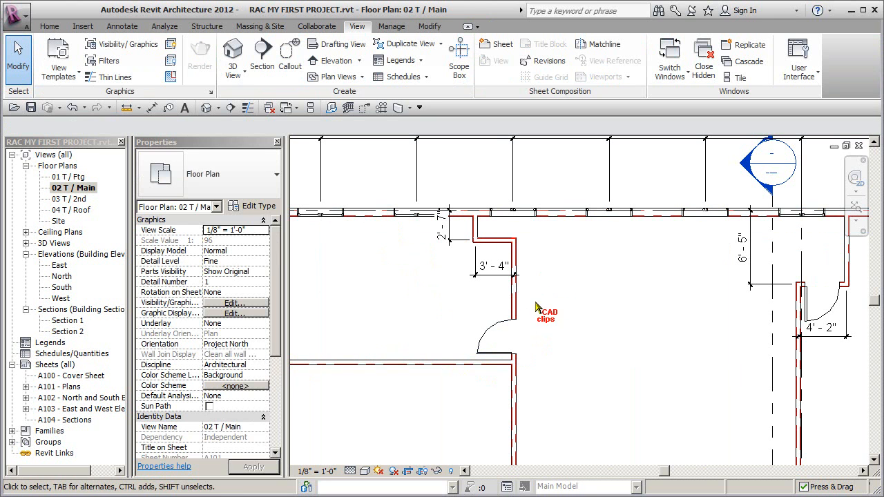
- Add the door and horizontal partition to a selection of the long vertical partition, and clear the selection
click(515, 307)
ctrl+click(461, 361)
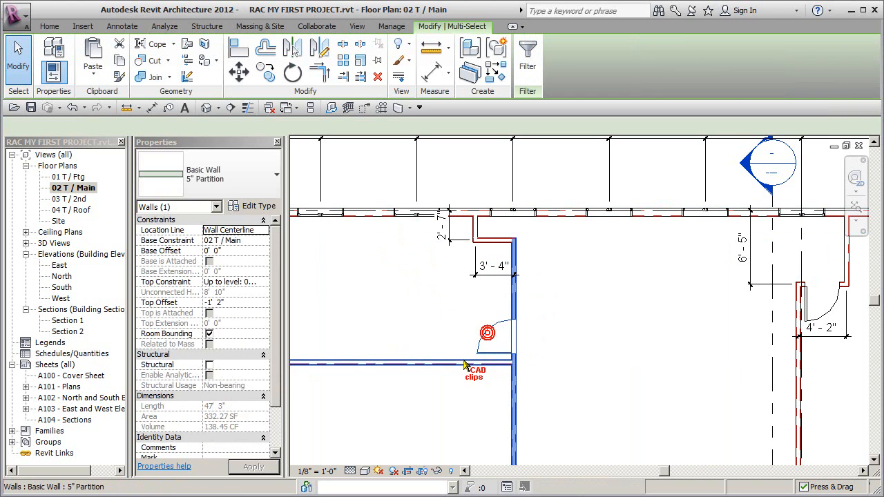
click(439, 311)
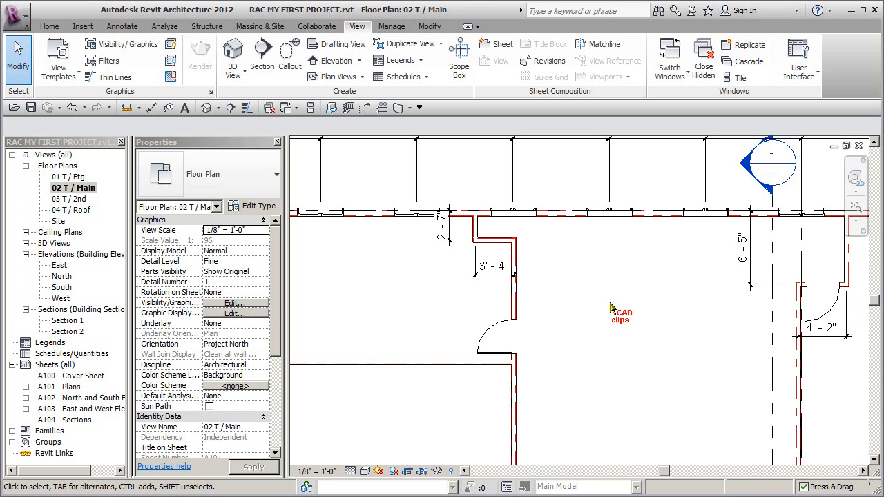
- Multi-select both partitions and the door, remove the vertical partition and the door from the selection, and clear it
click(515, 299)
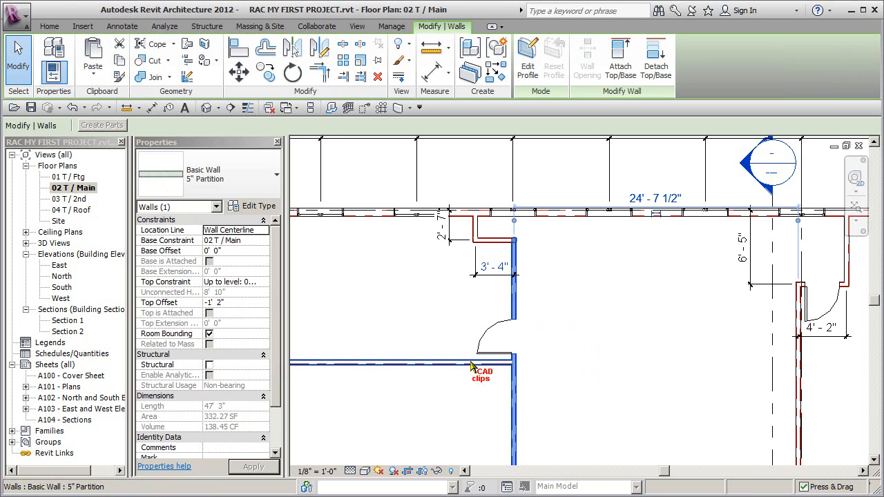
ctrl+click(416, 362)
ctrl+click(487, 333)
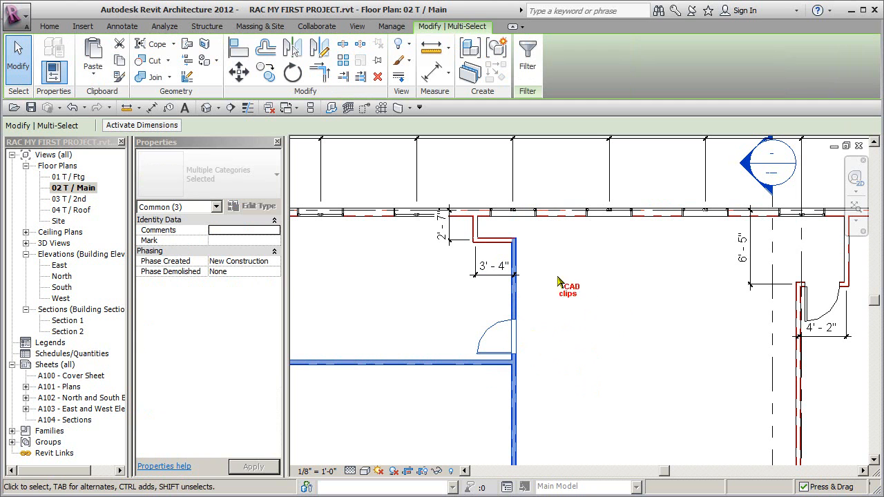
shift+click(517, 291)
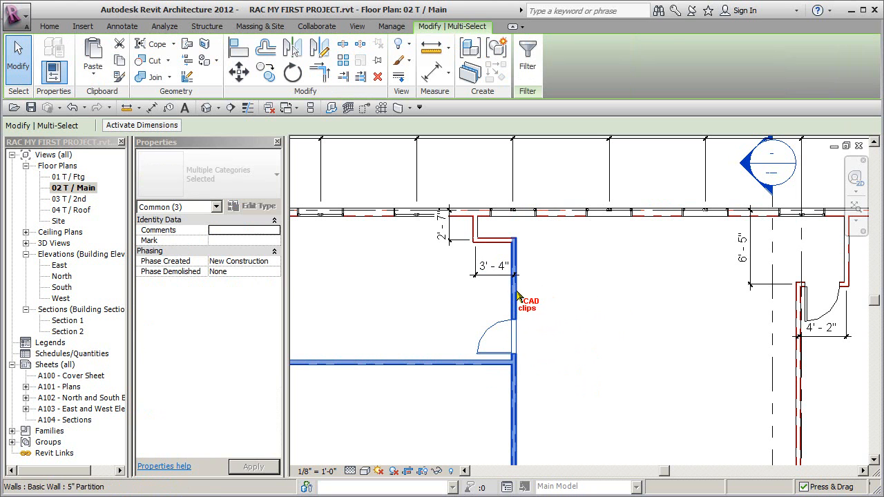
shift+click(490, 332)
key(Escape)
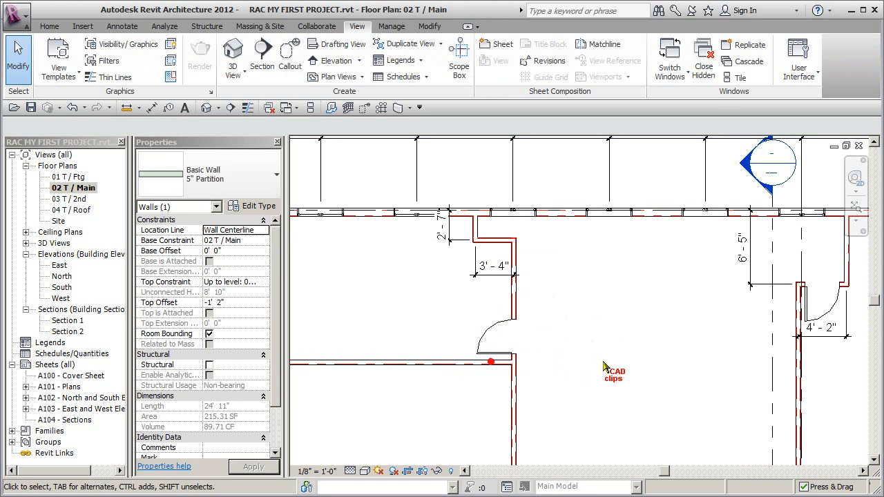
- Select the upper room's door first, add the vertical and horizontal partitions to the selection, and clear it
click(496, 333)
ctrl+click(514, 309)
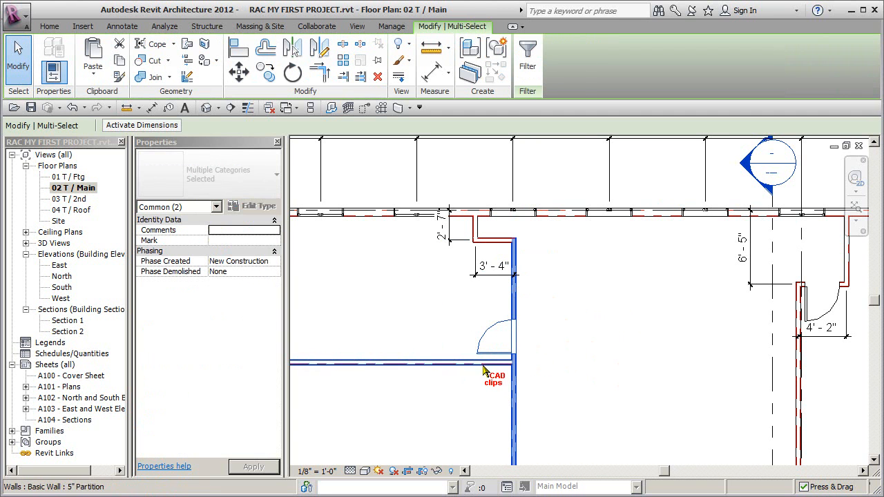
ctrl+click(483, 365)
ctrl+click(507, 364)
click(624, 290)
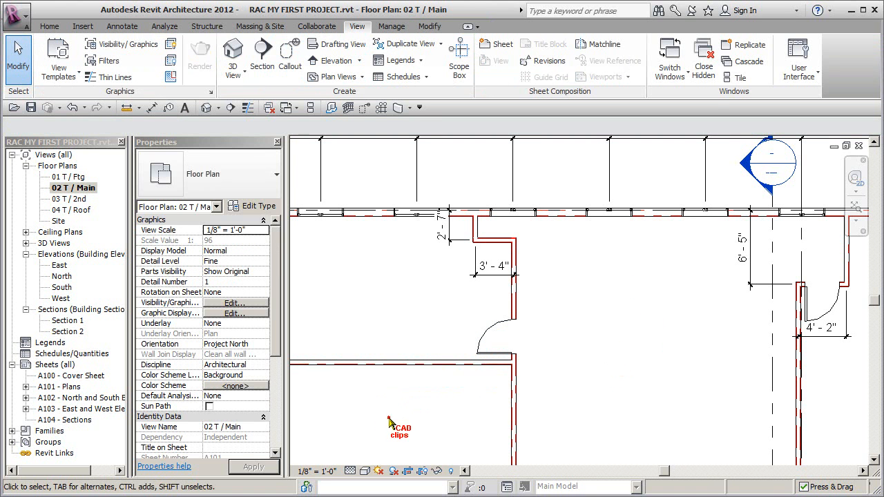
- Window-select the upper room's door, short jog wall and 3' - 4" dimension, and clear the selection
drag(389, 417, 424, 389)
drag(487, 418, 616, 237)
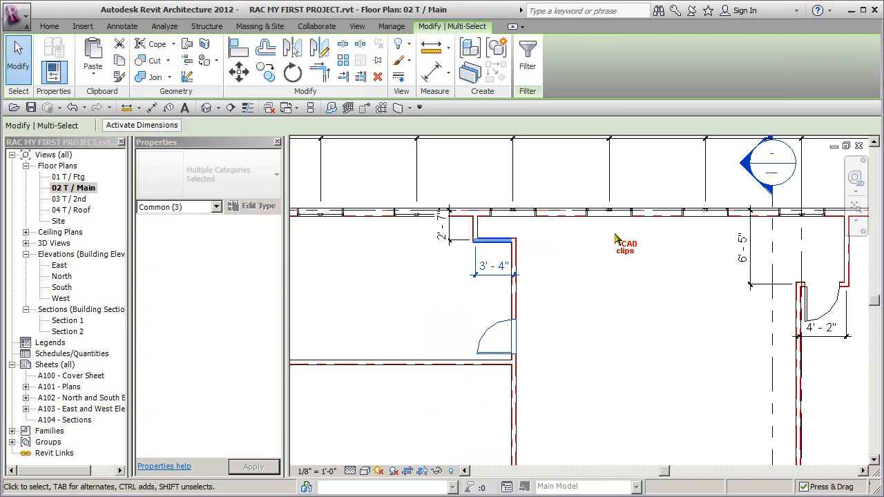
click(532, 430)
- Show the whole main floor plan, select the long vertical partition to check its full extent, and deselect it
scroll(546, 435, down, 2)
middle_drag(541, 394, 540, 310)
scroll(540, 309, down, 1)
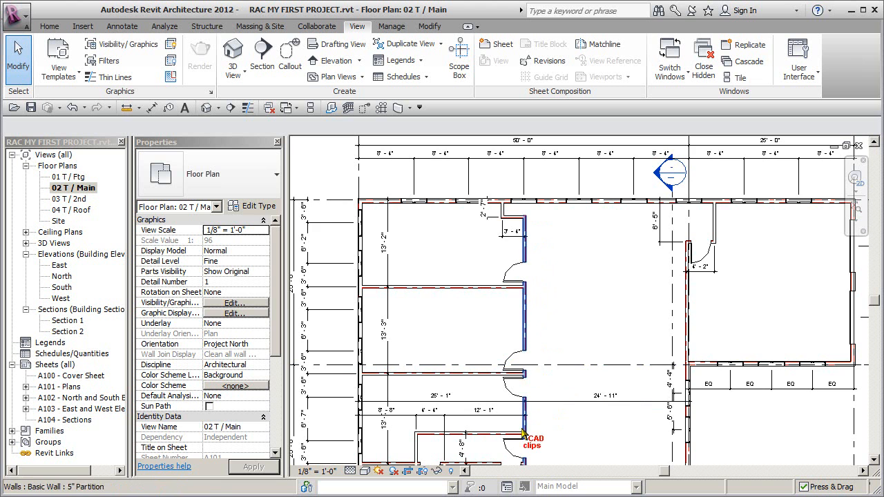
scroll(563, 358, down, 1)
middle_drag(561, 356, 546, 315)
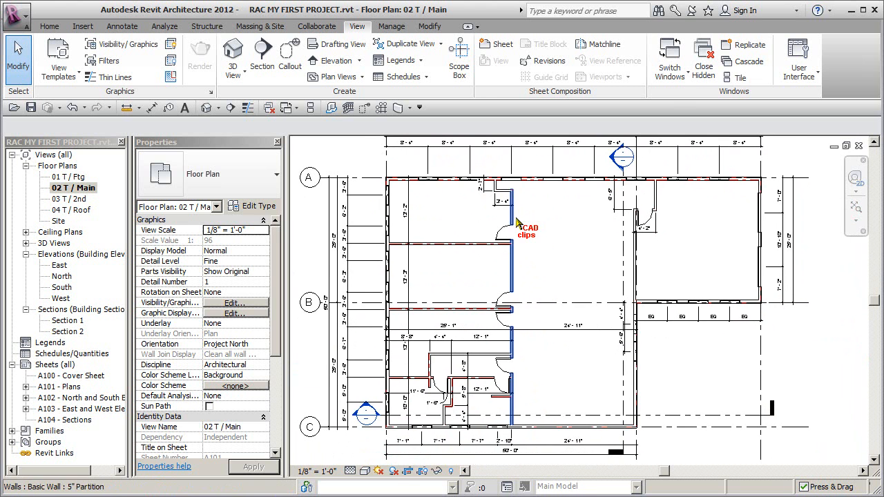
click(524, 224)
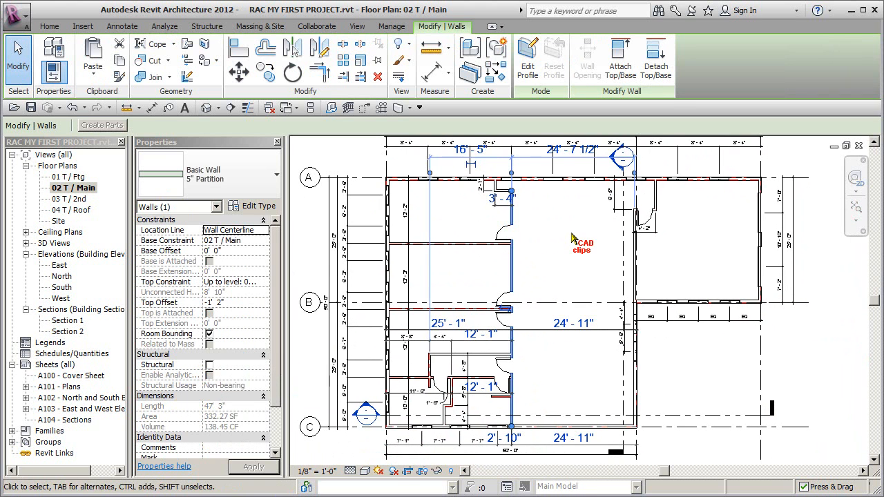
click(572, 237)
middle_drag(572, 235, 573, 260)
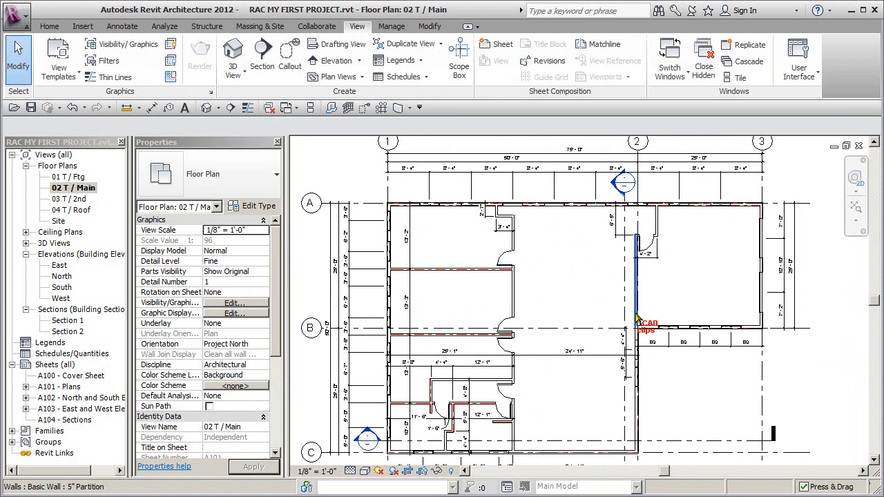
- Window-select the upper room's door, jog walls, 3' - 4" dimension and two north windows, and add the next window to the west
scroll(522, 273, up, 2)
scroll(522, 271, up, 1)
middle_drag(521, 284, 504, 395)
drag(411, 415, 647, 205)
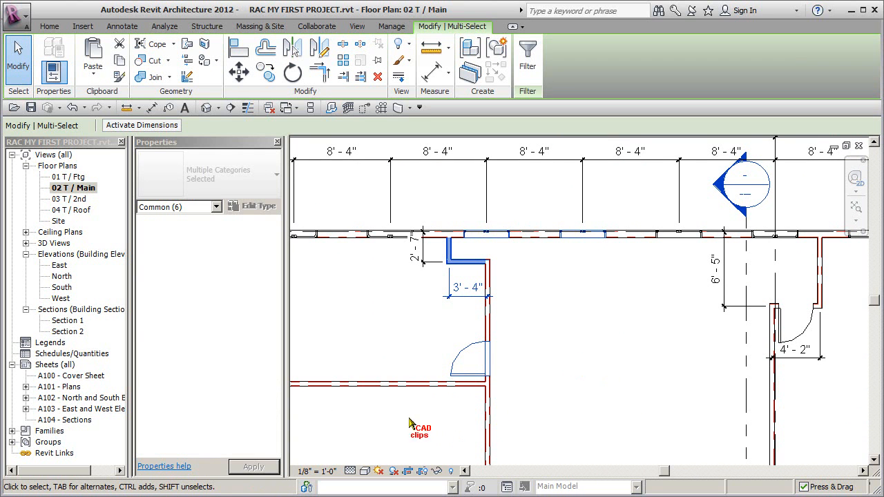
ctrl+drag(329, 266, 418, 202)
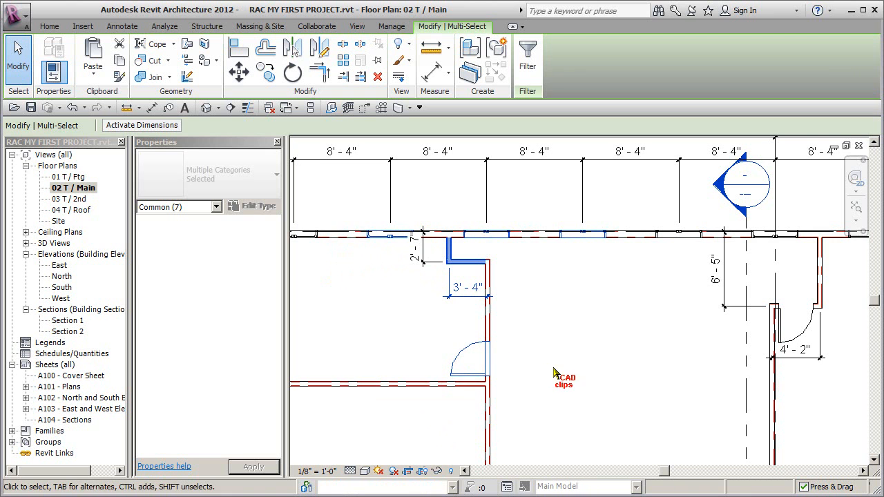
- Add the 6' - 5" dimension, the partition below it, another north window and the north exterior wall to the selection
ctrl+click(732, 306)
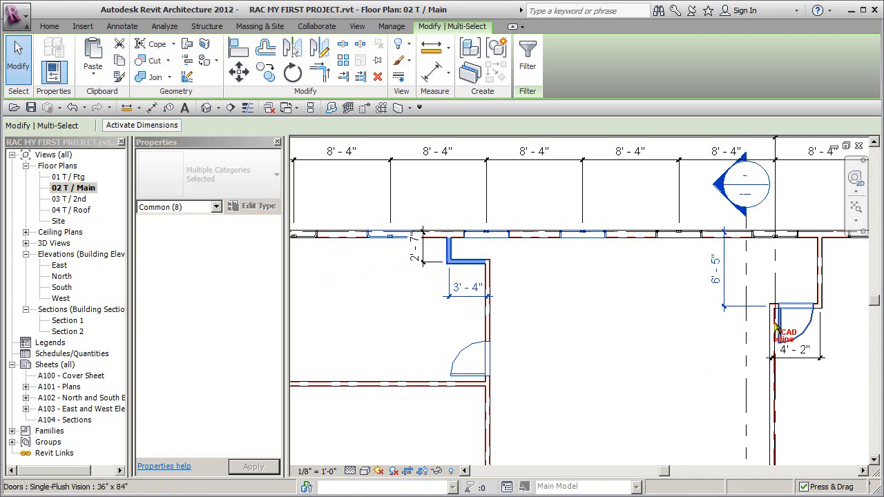
ctrl+click(774, 325)
ctrl+click(673, 235)
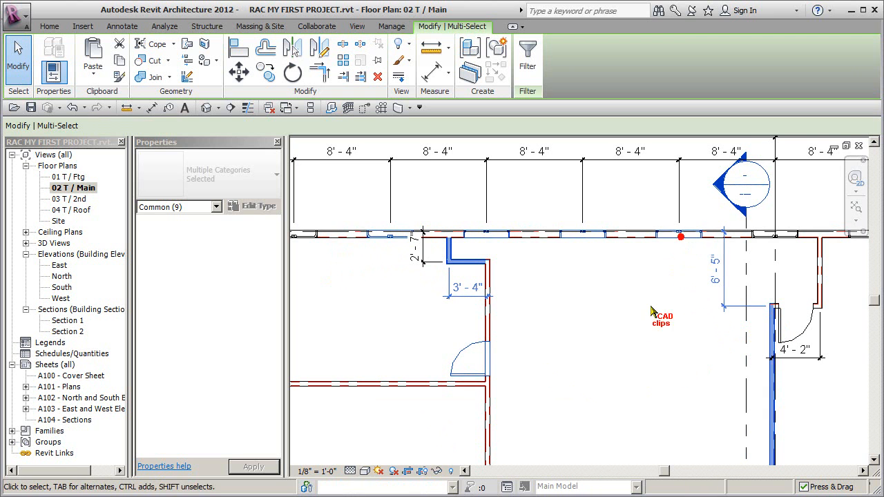
ctrl+click(629, 237)
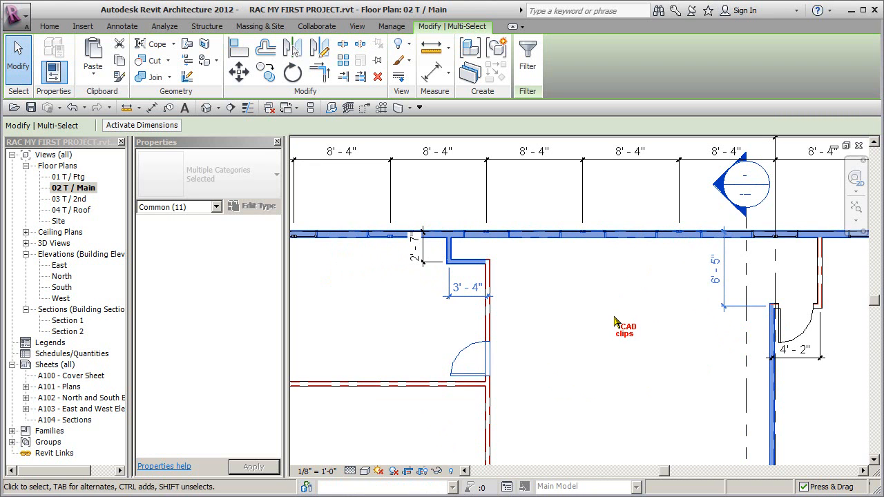
- Remove the north exterior wall, one window and the upper room's door from the selection, and window-toggle the 3' - 4" dimension area out and back in
shift+click(626, 239)
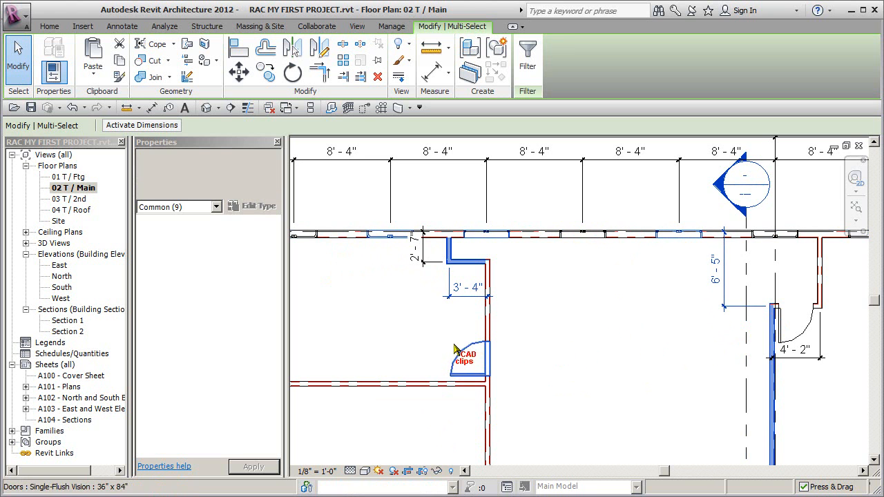
shift+drag(422, 408, 522, 323)
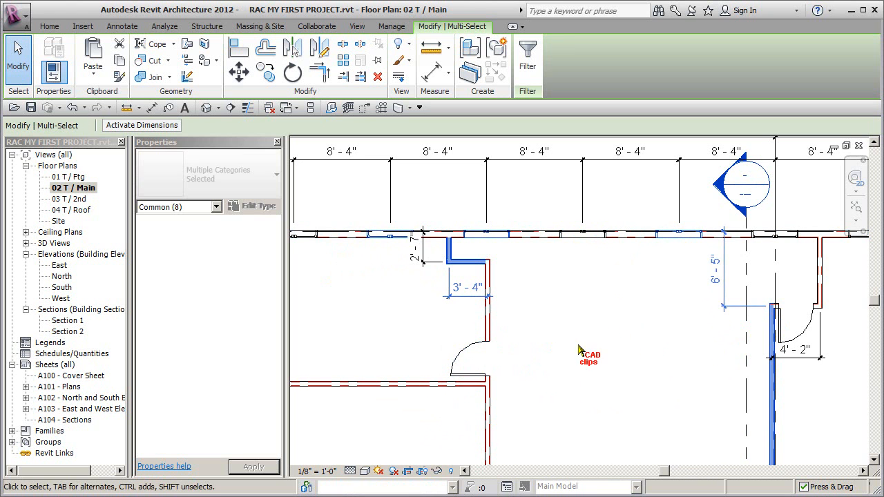
shift+drag(426, 339, 530, 261)
ctrl+drag(421, 336, 543, 250)
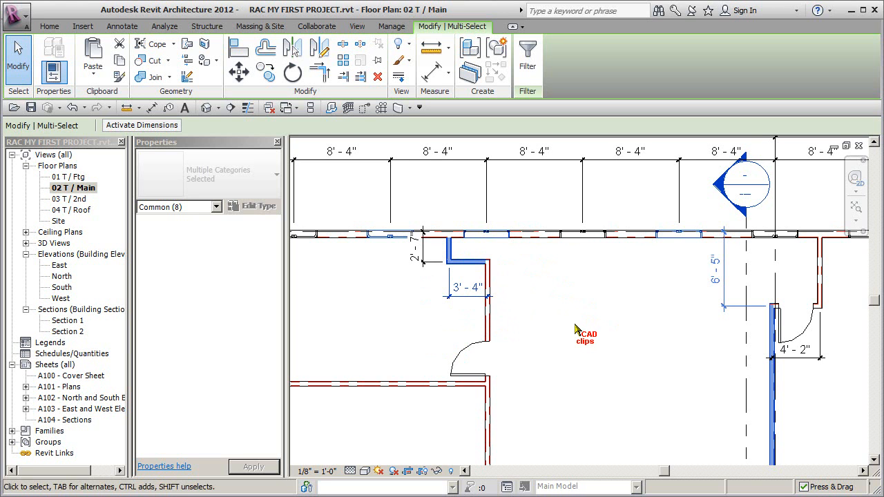
- Crossing-select two north windows with the exterior wall, floor and 8' - 4" dimension string, remove the wall and floor, and clear the selection
key(Escape)
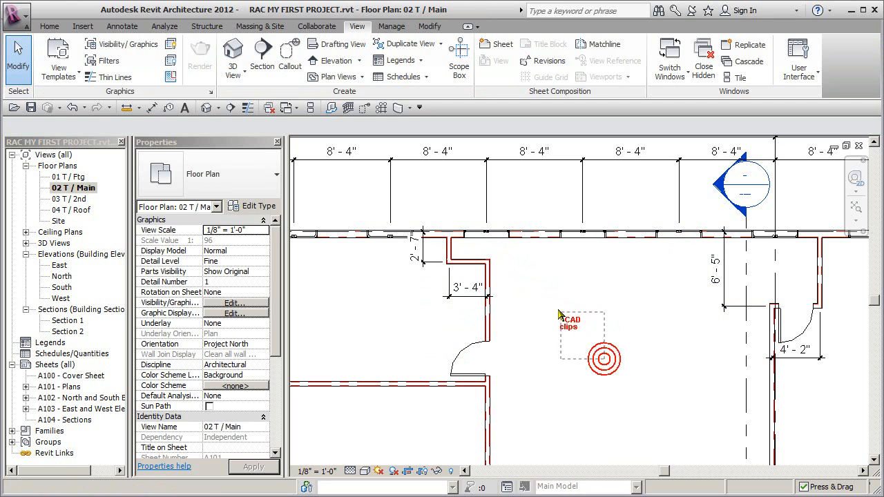
drag(681, 322, 557, 225)
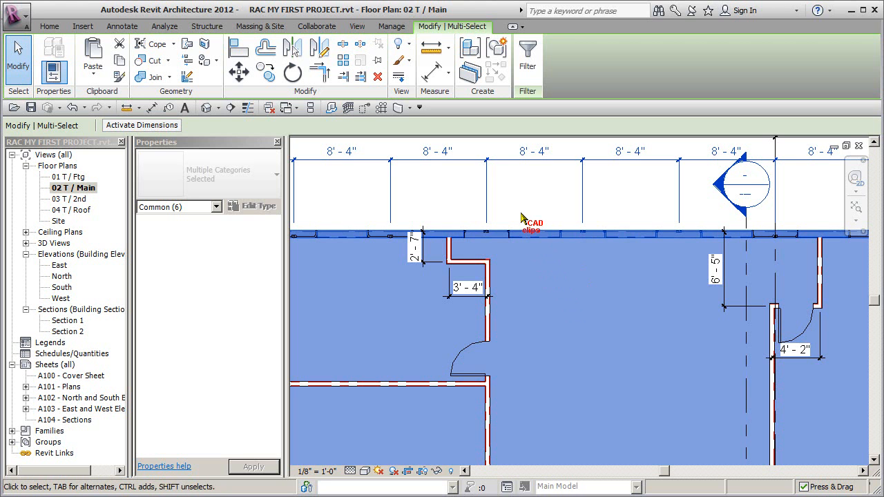
drag(536, 207, 524, 252)
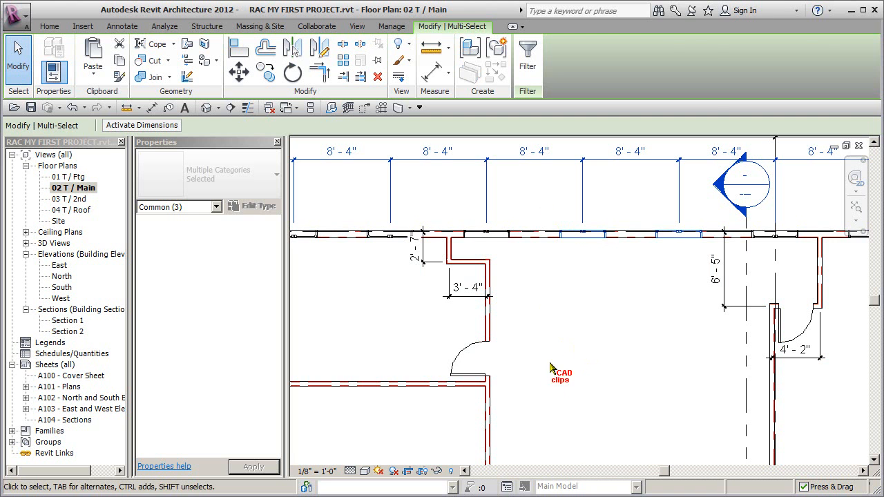
click(566, 360)
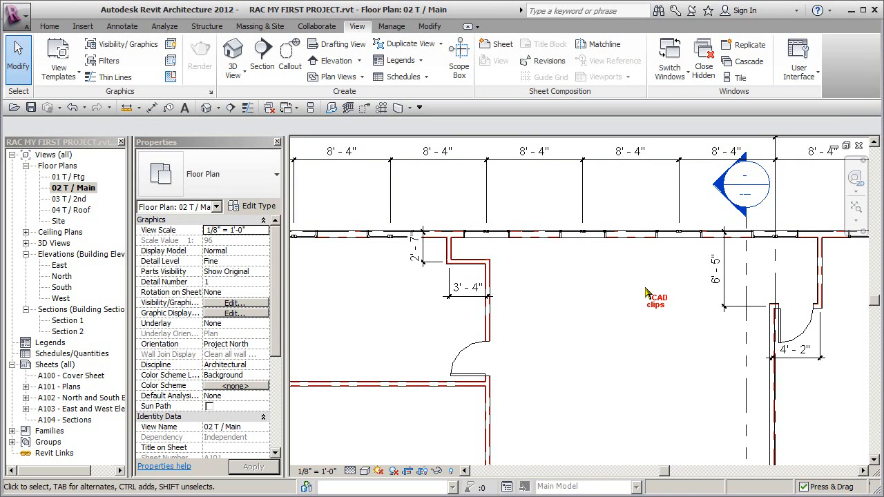
click(656, 386)
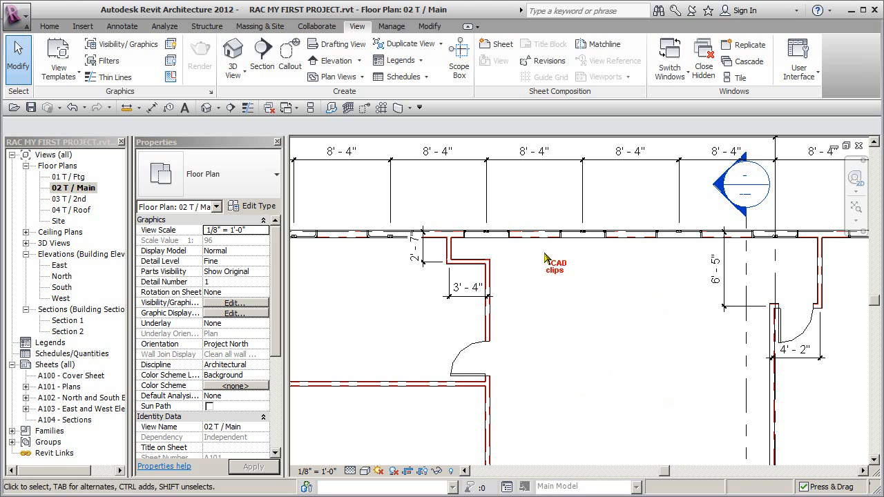
- Select the north exterior wall, the upper room's vertical partition and the short jog wall individually, and clear the selection
click(563, 236)
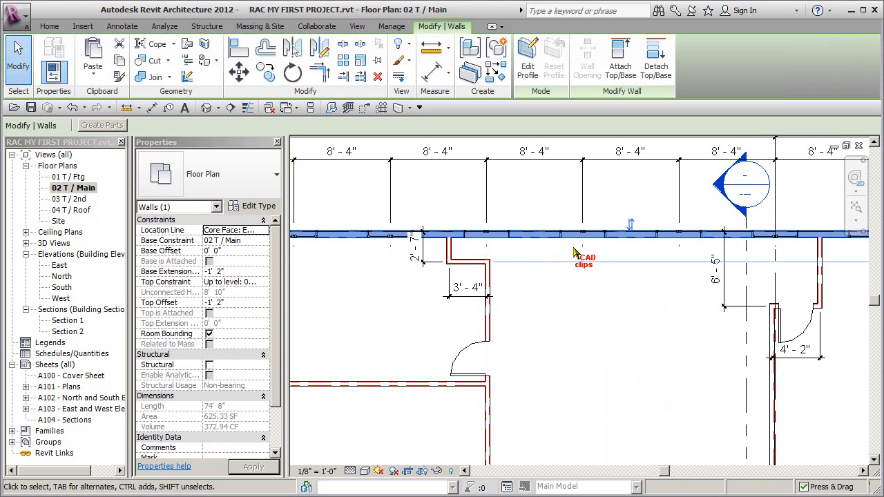
click(488, 292)
click(470, 262)
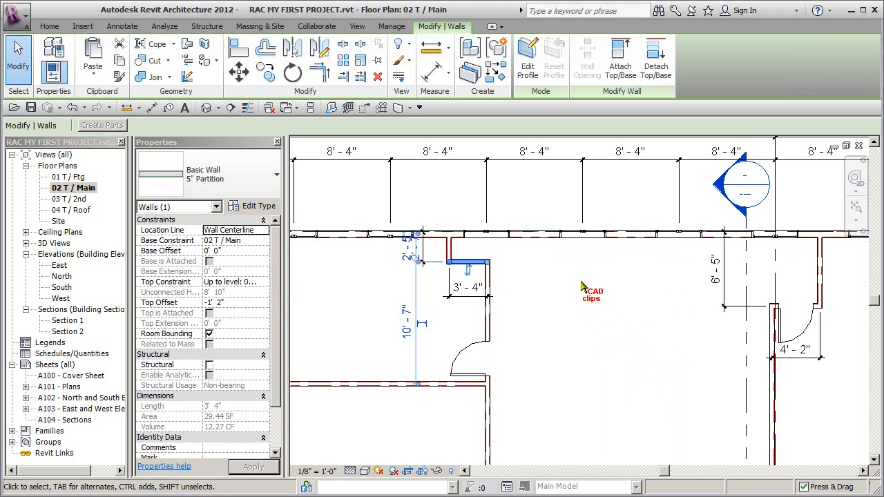
click(548, 304)
click(488, 321)
click(530, 324)
- Window-select the 6' - 5" dimension and its north window, crossing-select everything around the upper room's jog walls and door, and clear the selection
drag(524, 332, 619, 269)
drag(628, 266, 552, 355)
drag(637, 372, 566, 287)
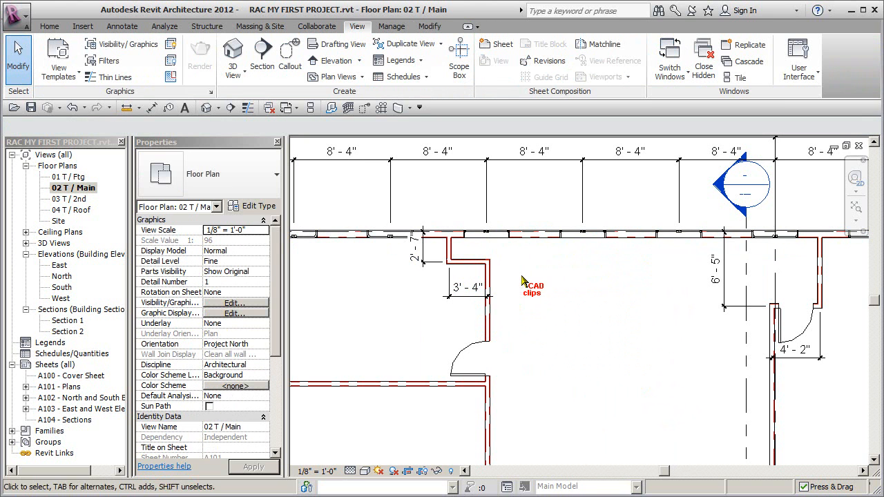
drag(671, 342, 813, 233)
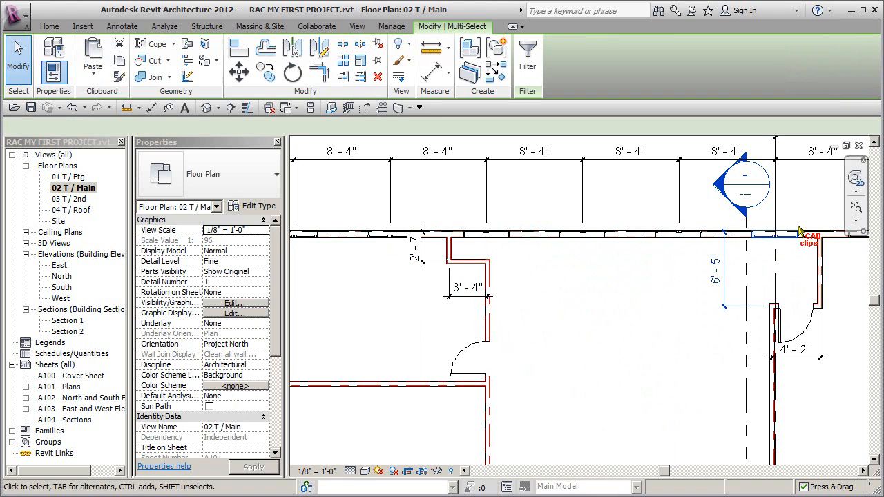
drag(649, 363, 384, 198)
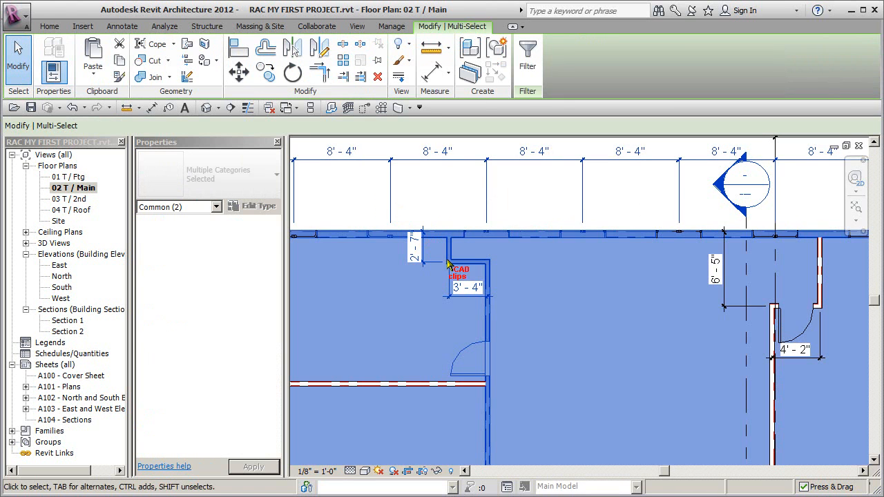
key(Escape)
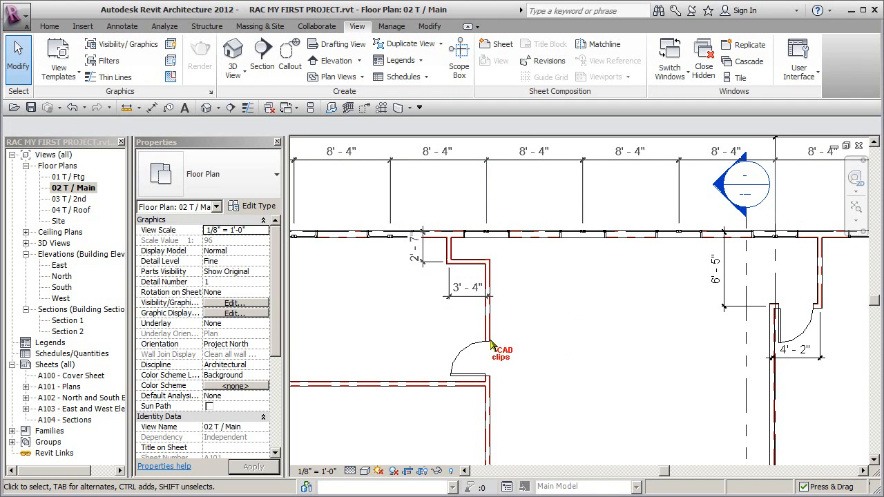
- Window-select the upper room's jog walls, dimensions and north window, and add the southwest rooms' walls, doors, windows and dimensions to the selection
drag(386, 345, 577, 206)
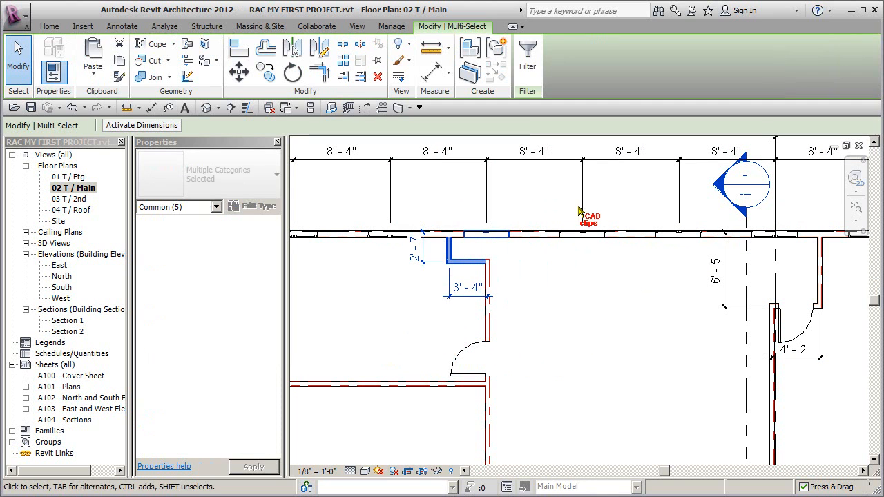
scroll(558, 328, down, 1)
scroll(557, 323, down, 2)
middle_drag(566, 328, 571, 196)
middle_drag(578, 291, 604, 229)
drag(354, 418, 592, 232)
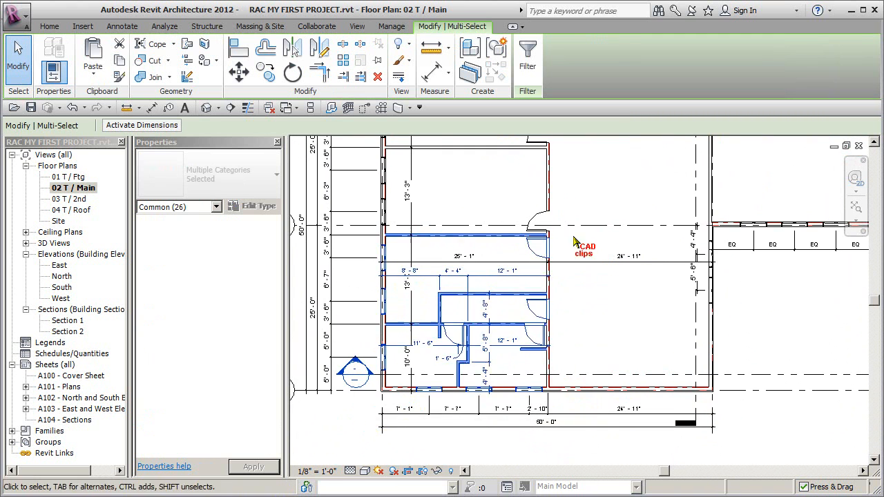
scroll(565, 248, down, 1)
scroll(565, 249, down, 1)
middle_drag(565, 249, 553, 349)
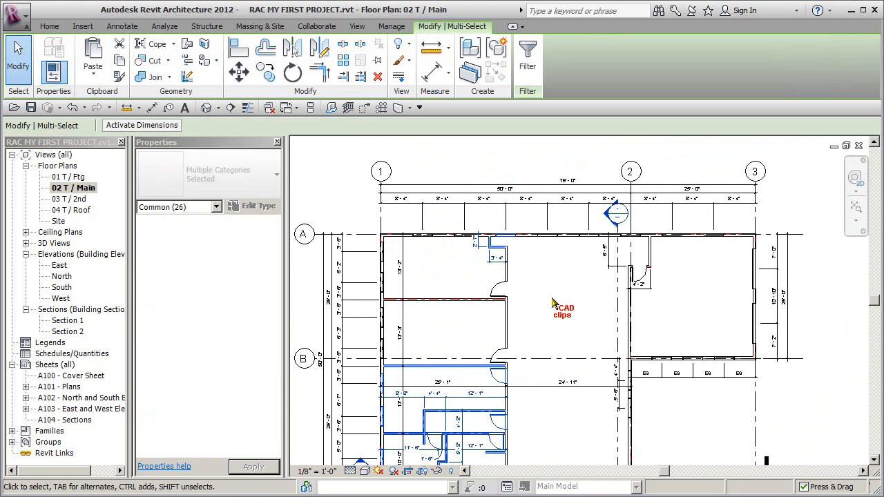
- Check the 03 T / 2nd floor plan for selected elements, return to 02 T / Main, and clear the selection
double_click(72, 199)
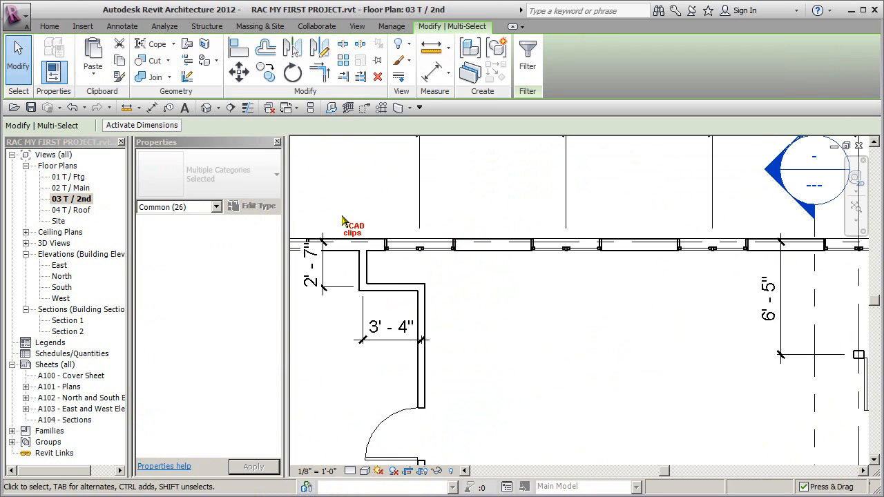
scroll(376, 259, down, 5)
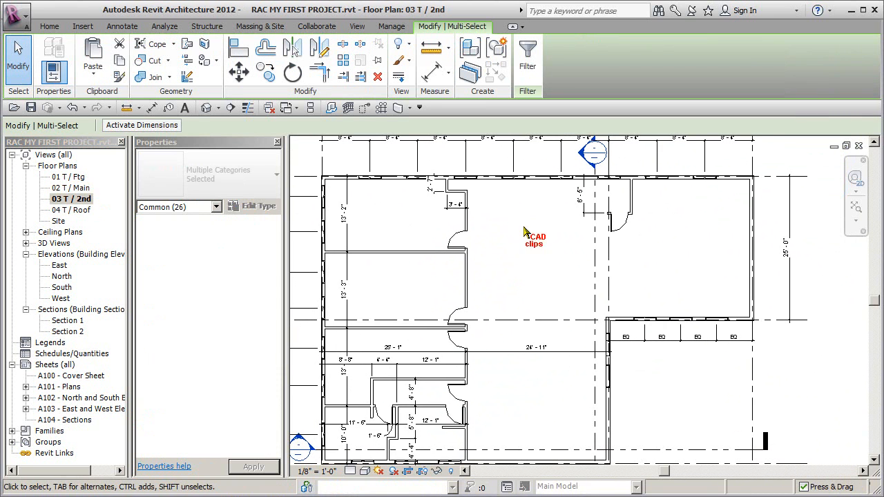
double_click(83, 188)
middle_drag(574, 319, 592, 236)
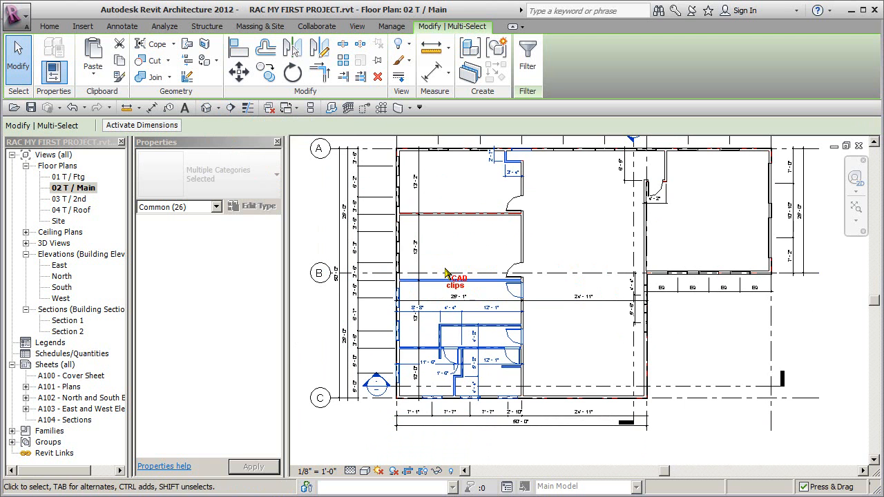
click(579, 256)
- Open the default 3D view without saving the project, and window-select building elements together with the topography
click(206, 109)
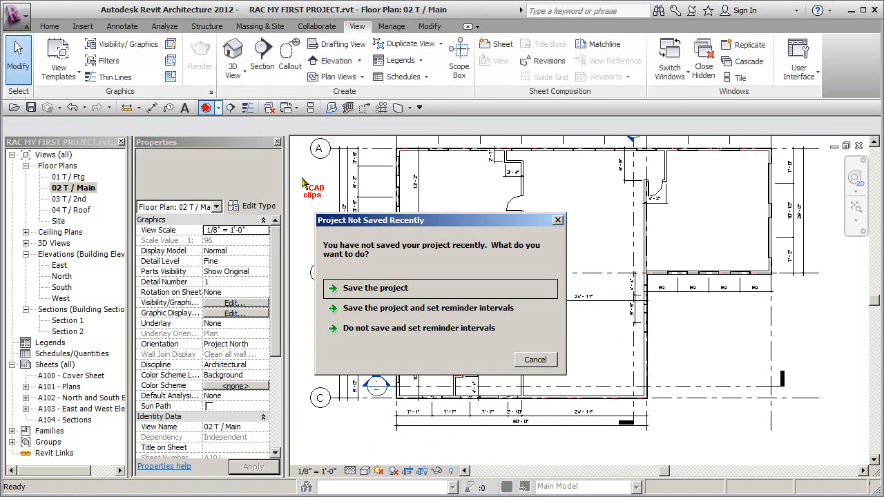
click(536, 361)
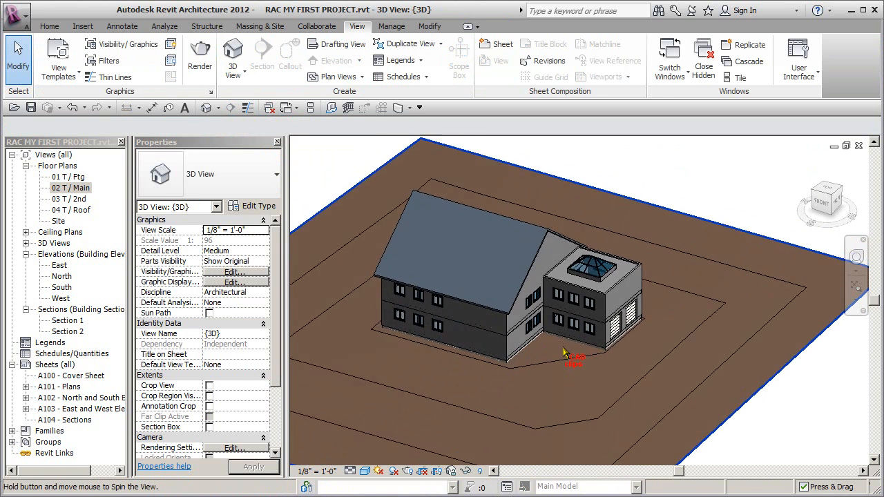
shift+middle_drag(564, 352, 563, 346)
drag(473, 382, 528, 304)
click(613, 228)
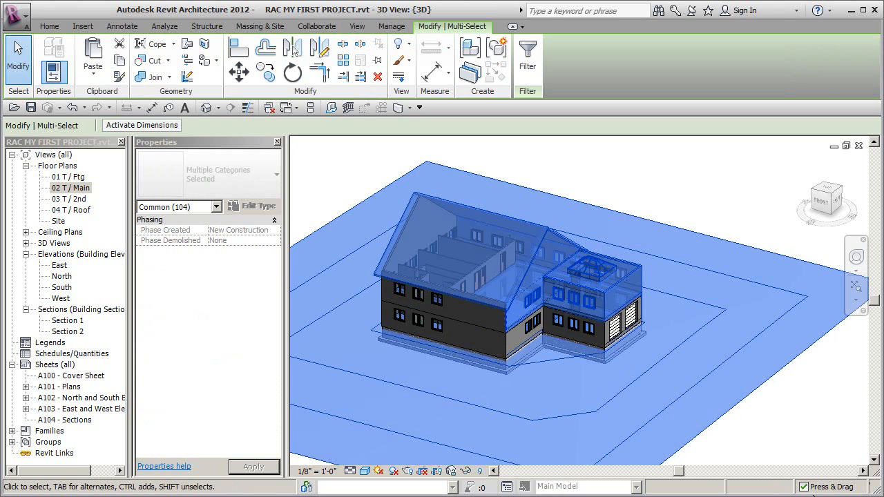
- Turn off Press & Drag, clear the multiple selection, and select and deselect the topography surface
click(804, 487)
click(649, 211)
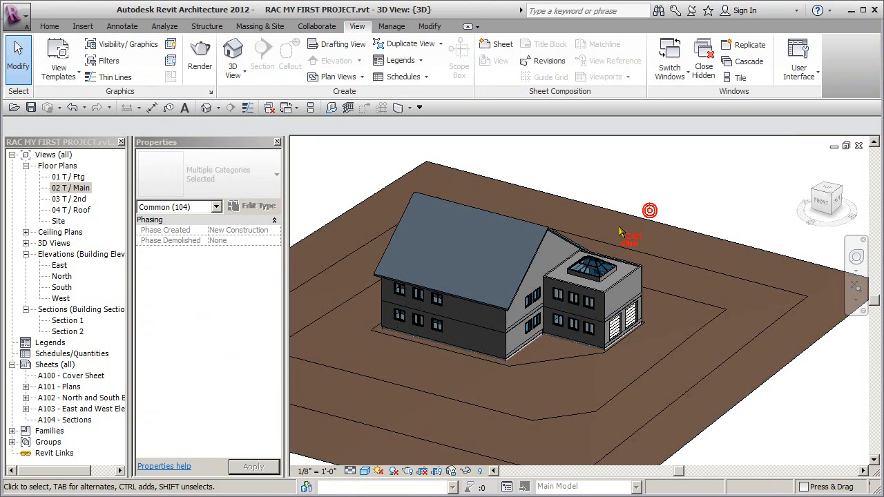
click(588, 247)
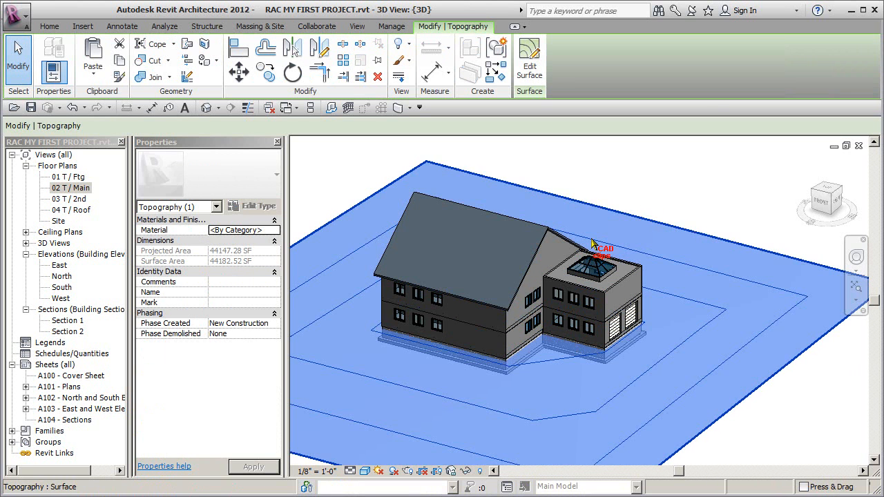
click(646, 206)
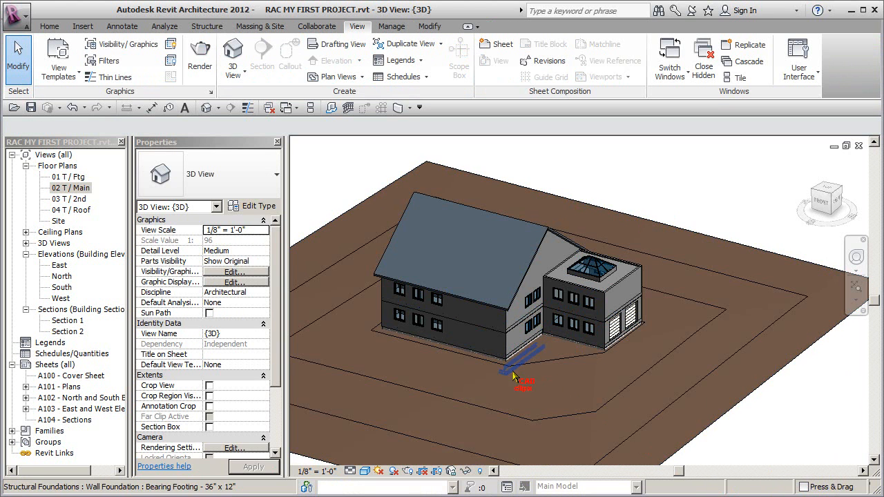
- Window-select the building's southwest corner in 3D and check the selected elements in the 03 T / 2nd floor plan
shift+middle_drag(479, 367, 427, 382)
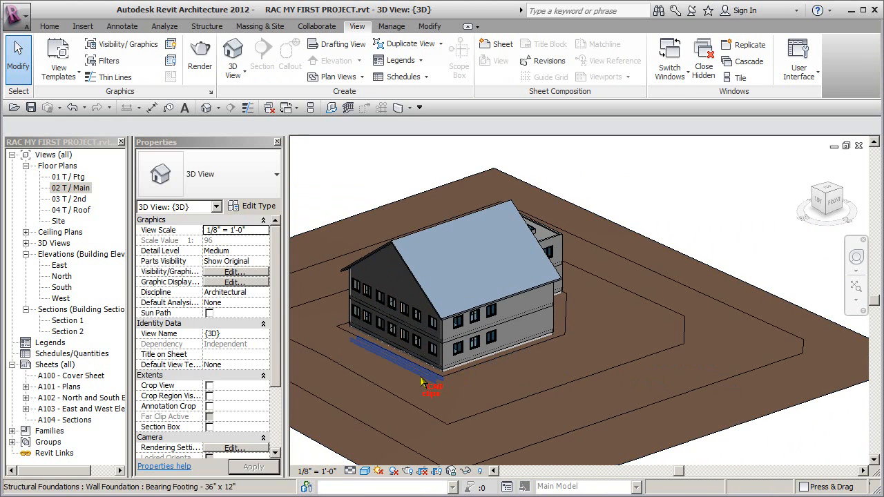
click(547, 281)
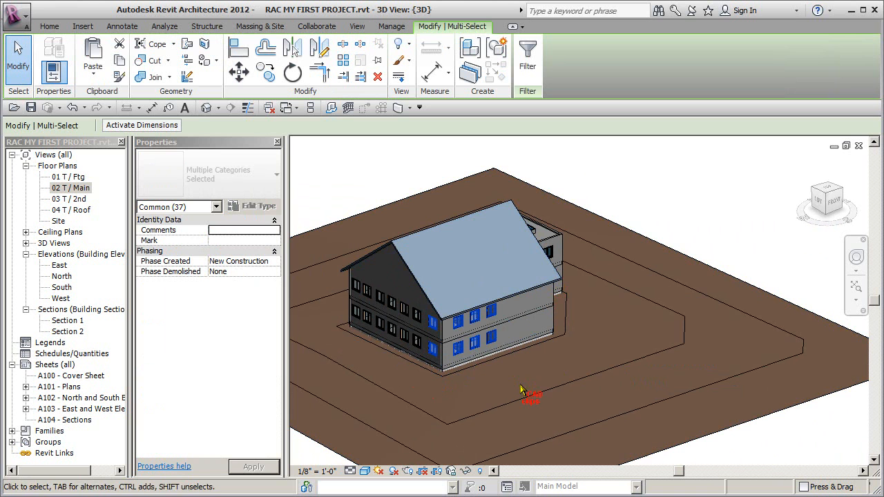
double_click(75, 198)
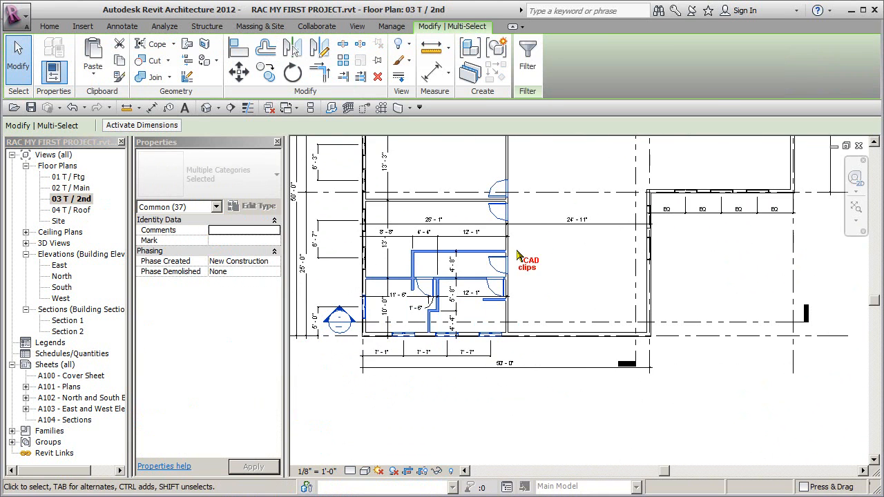
scroll(469, 329, up, 2)
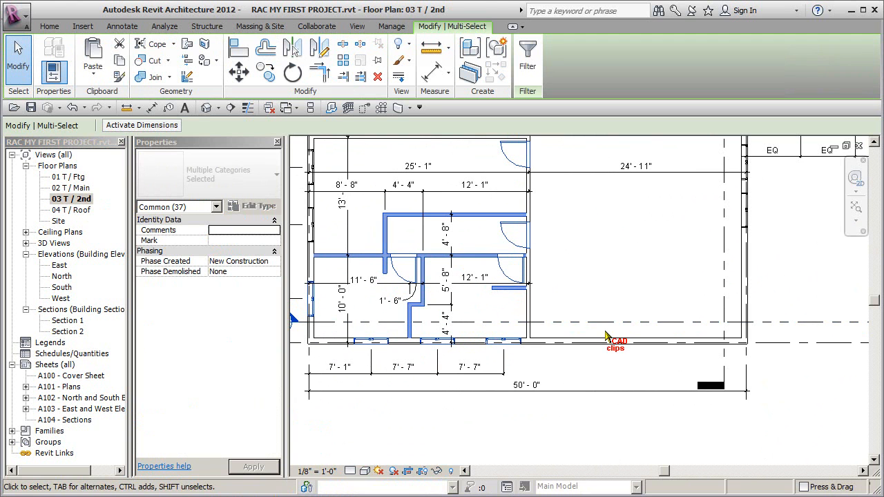
middle_drag(598, 289, 618, 306)
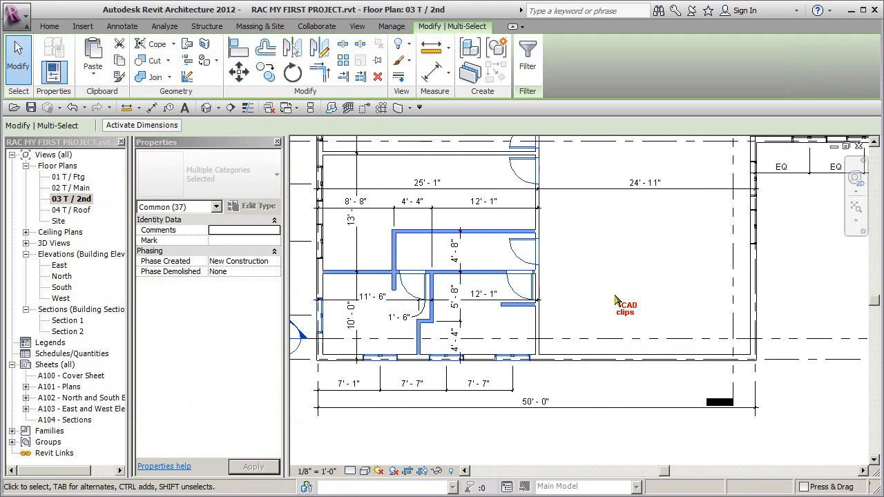
- Return to the 3D view with nothing selected and examine the walls, windows and roof at the building's southwest corner
click(230, 108)
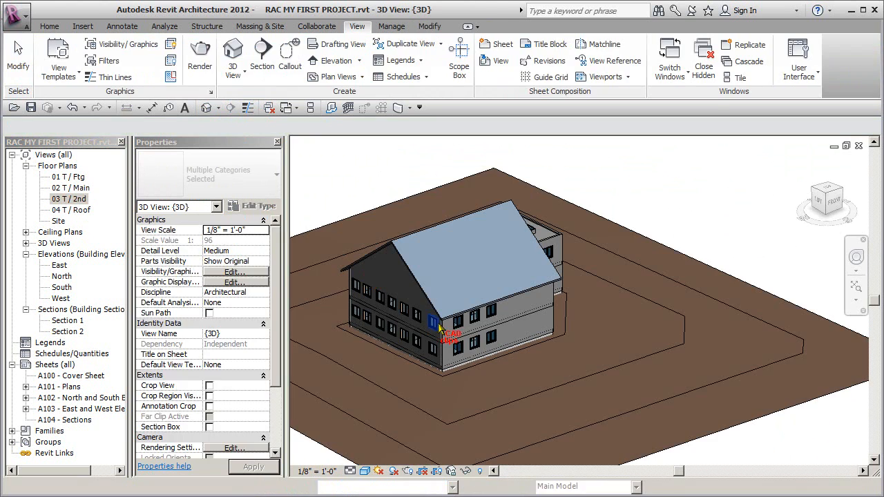
click(73, 199)
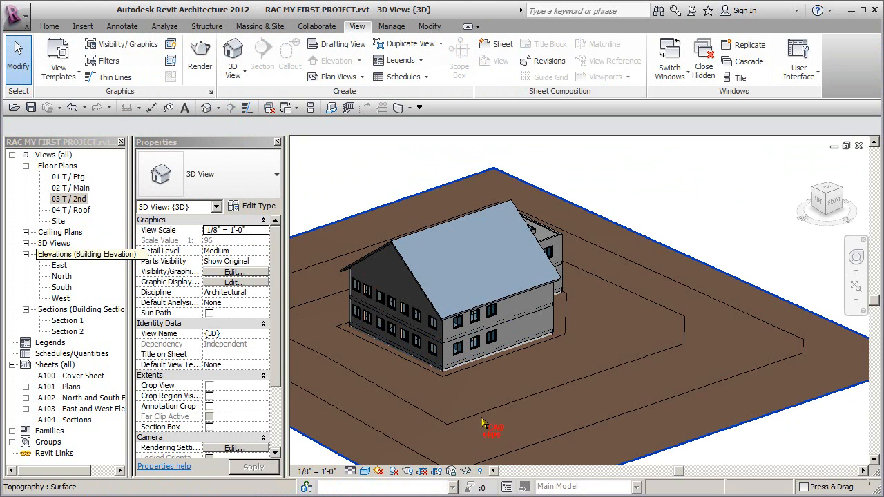
scroll(432, 314, up, 3)
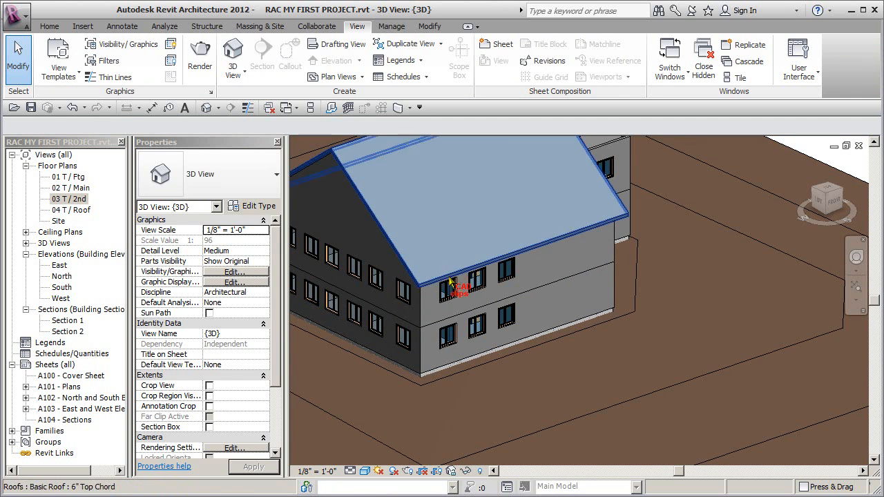
scroll(477, 348, down, 3)
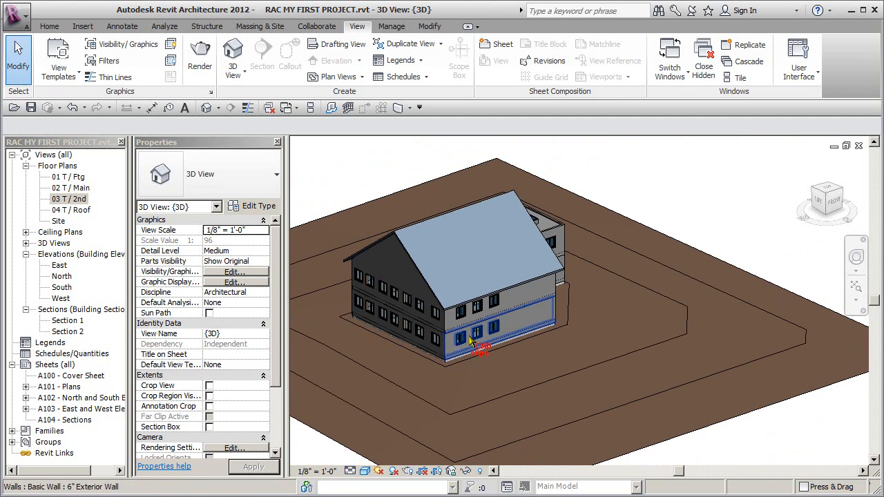
- Open the 04 T / Roof plan, select and deselect the gable roof, and return to the 02 T / Main floor plan
double_click(69, 210)
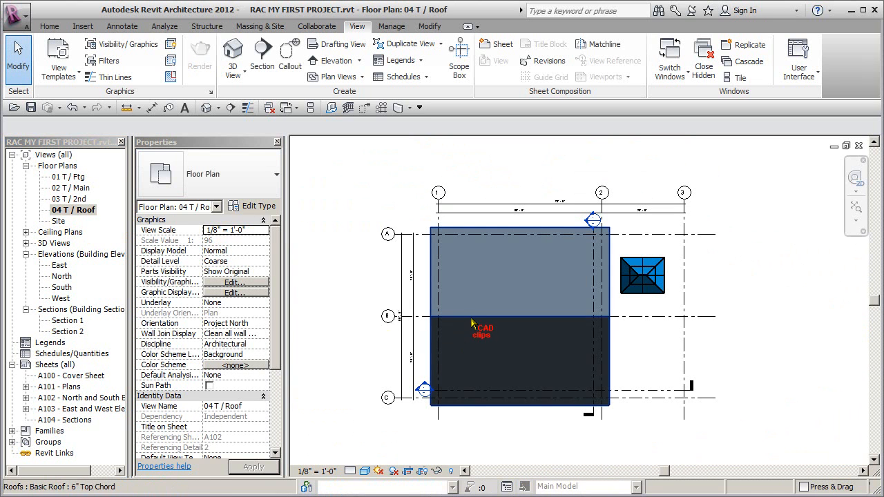
click(471, 334)
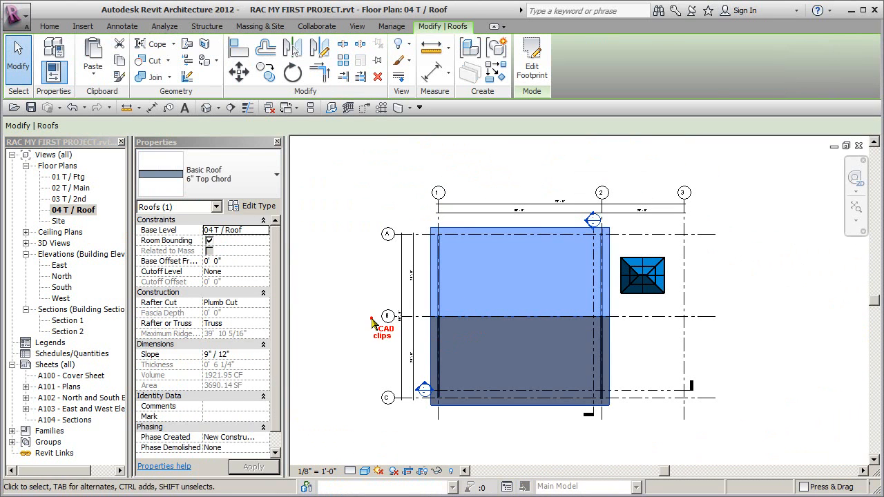
click(372, 319)
double_click(70, 188)
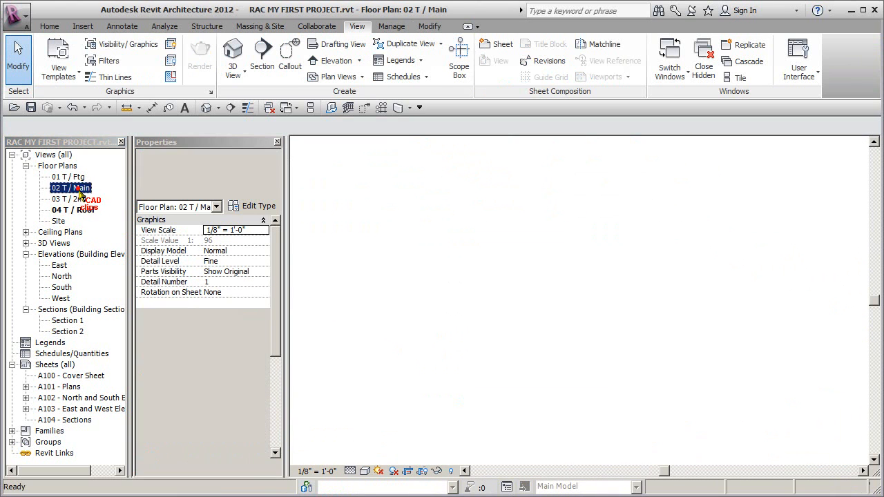
- Cycle the highlight between the casement window and the 6" exterior wall on the main floor's west side
middle_drag(450, 347, 413, 391)
scroll(509, 278, up, 3)
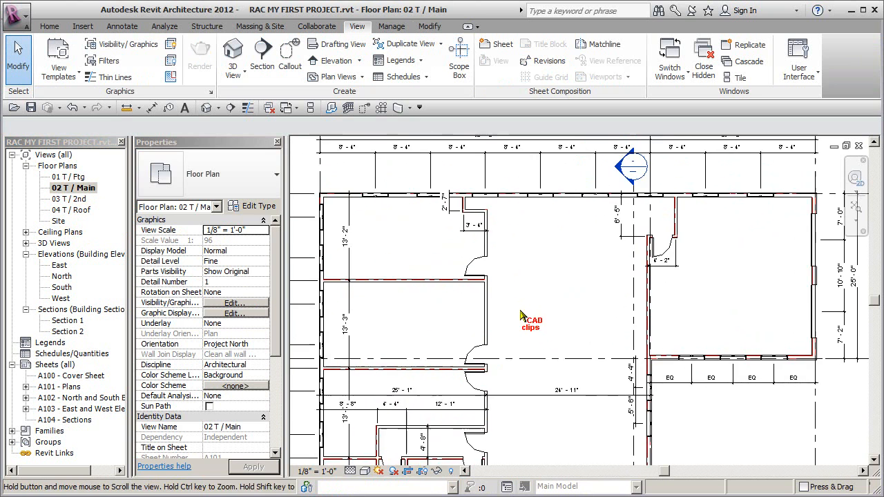
middle_drag(505, 319, 529, 351)
middle_drag(529, 306, 590, 340)
scroll(589, 340, down, 1)
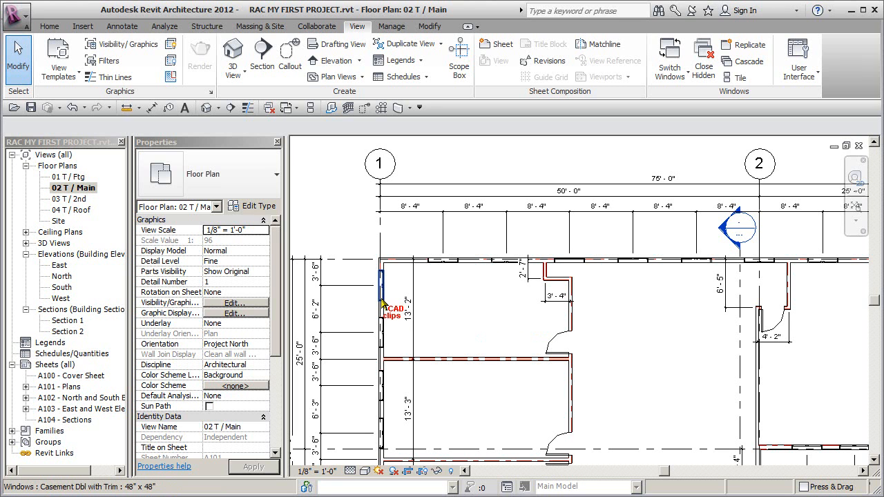
key(Tab)
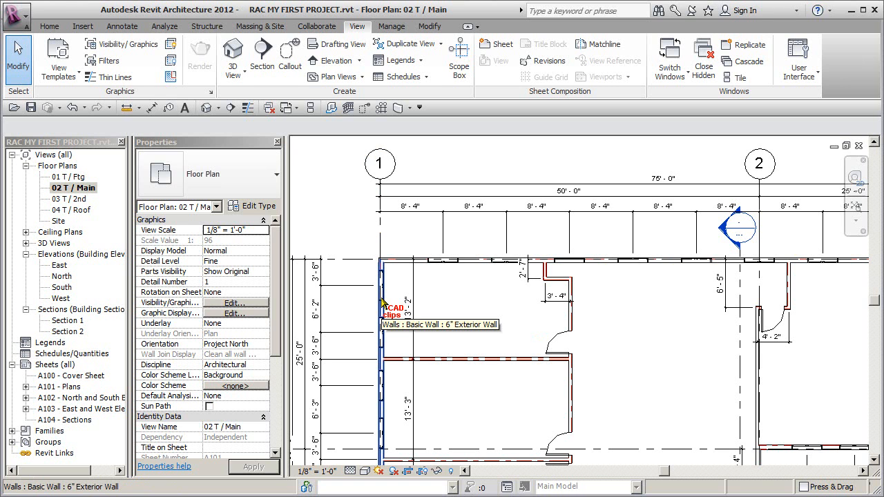
key(Tab)
key(Tab)
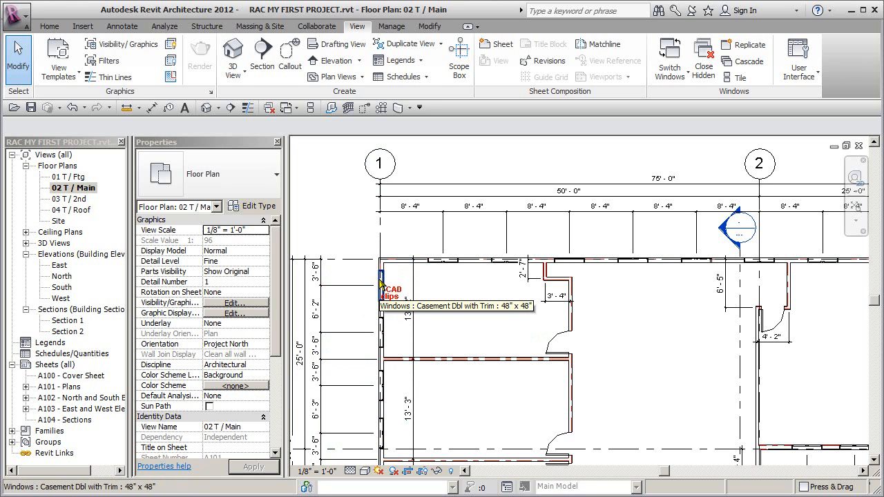
- Cycle the highlight at the northernmost west window through the exterior wall to the whole chain of exterior walls
key(Tab)
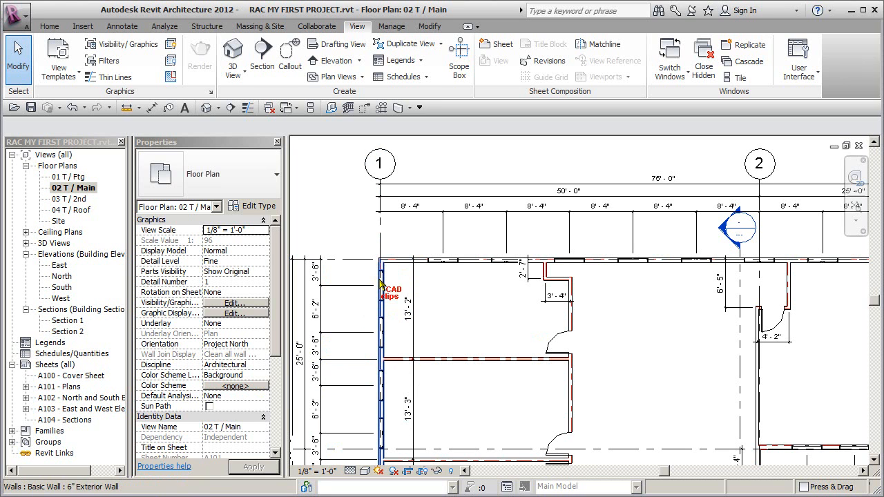
key(Tab)
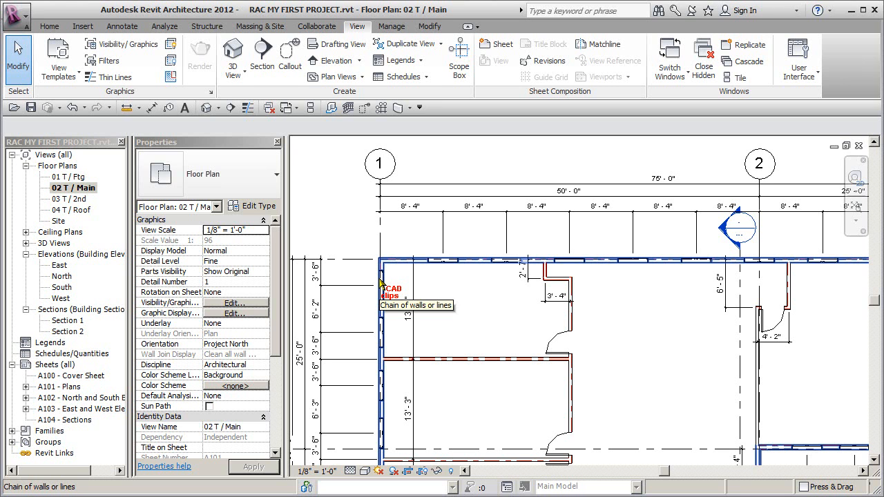
key(Tab)
key(Tab)
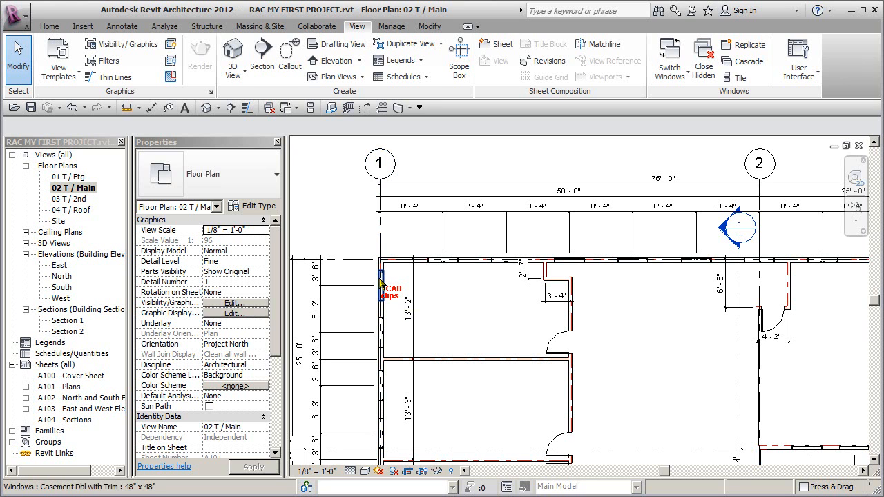
scroll(380, 276, down, 4)
key(Tab)
key(Tab)
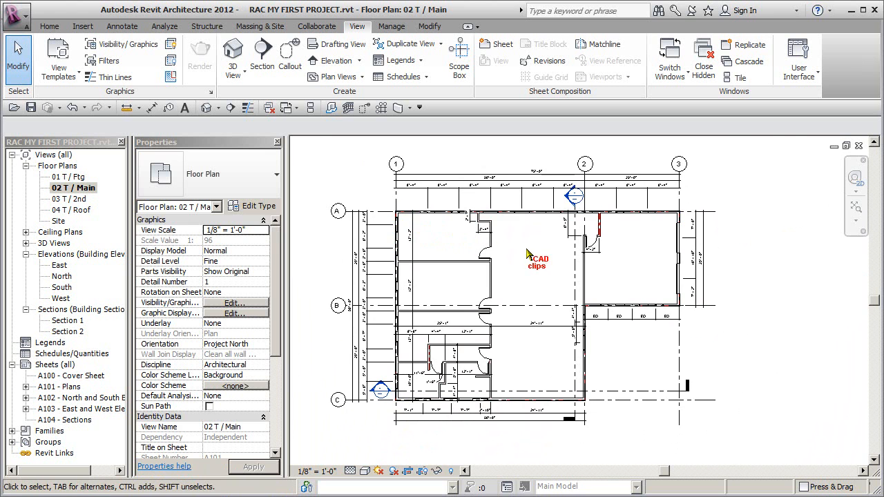
- Select the connected chain of 5" partition walls east of the west rooms twice, clearing the selection each time
scroll(509, 229, up, 2)
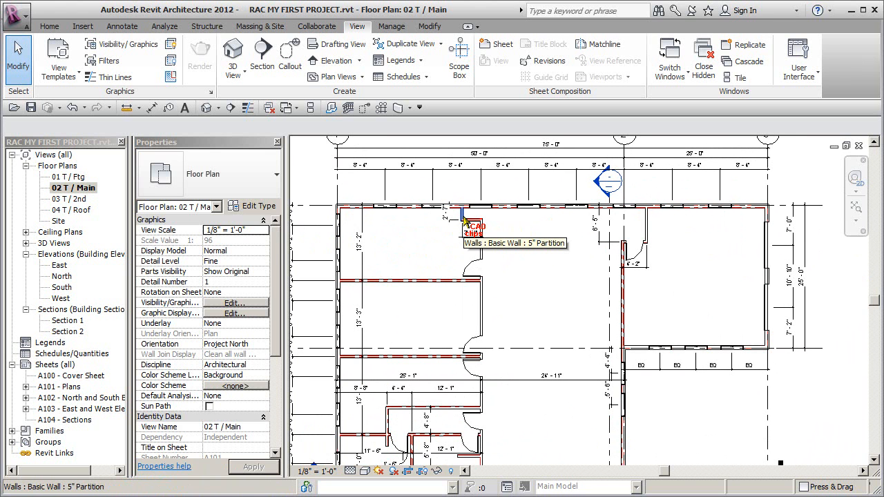
key(Tab)
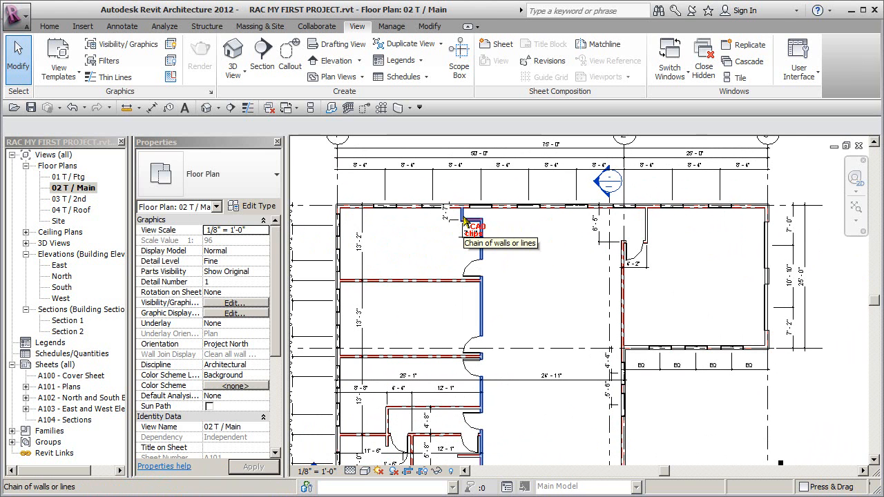
click(470, 222)
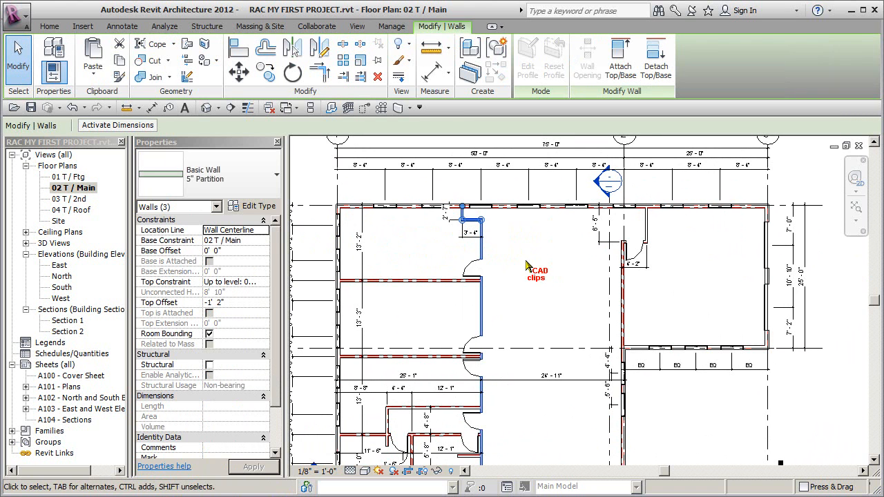
click(526, 260)
middle_drag(526, 273, 529, 257)
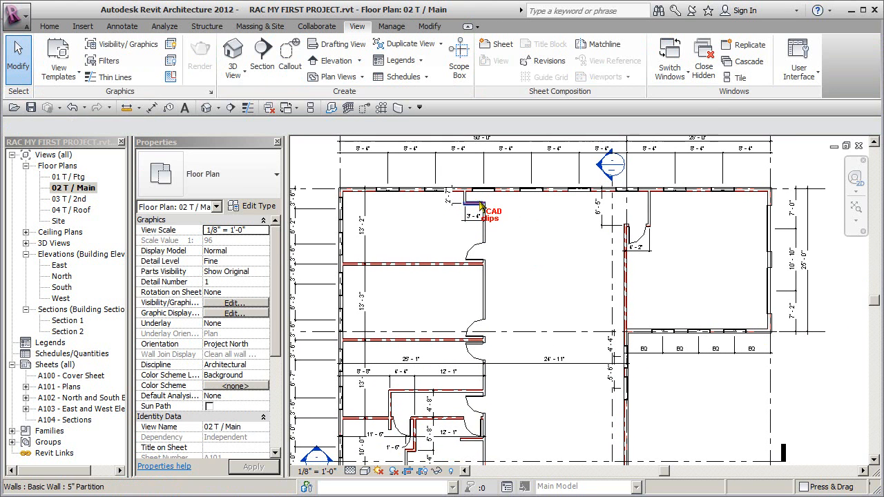
key(Tab)
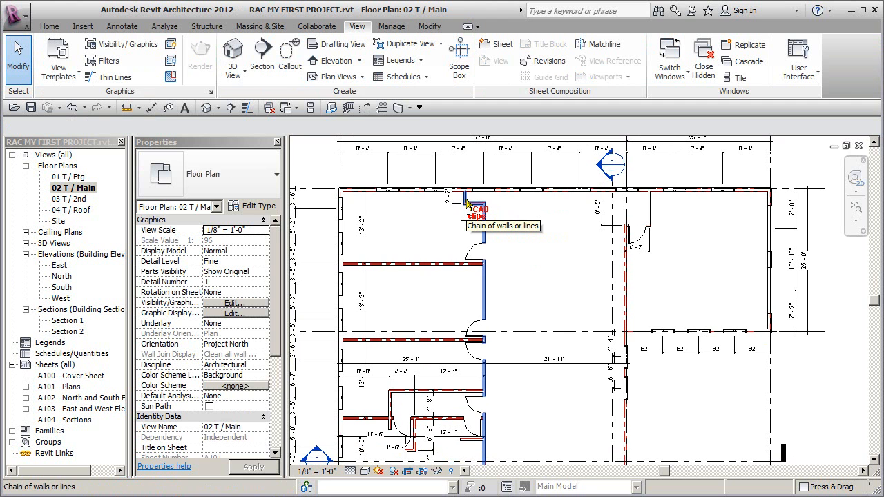
click(466, 203)
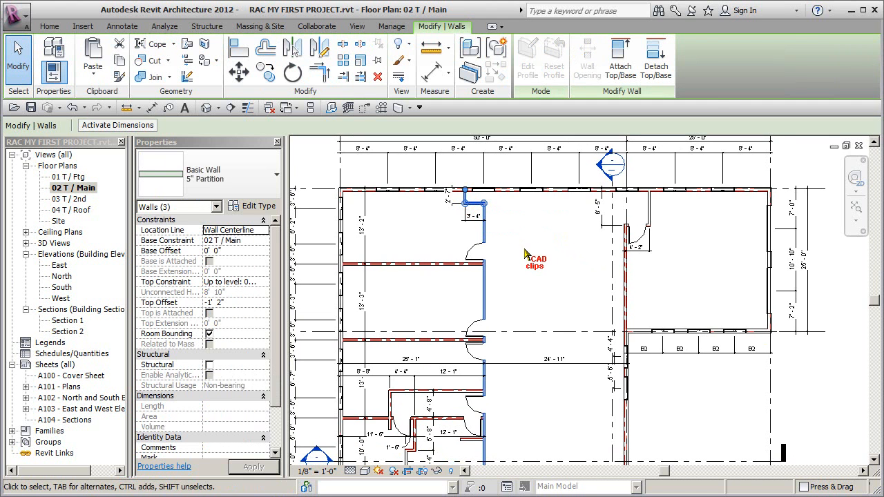
click(578, 251)
- Select the chain of stepped 5" partition walls between the southwest rooms and clear the selection
scroll(523, 355, up, 5)
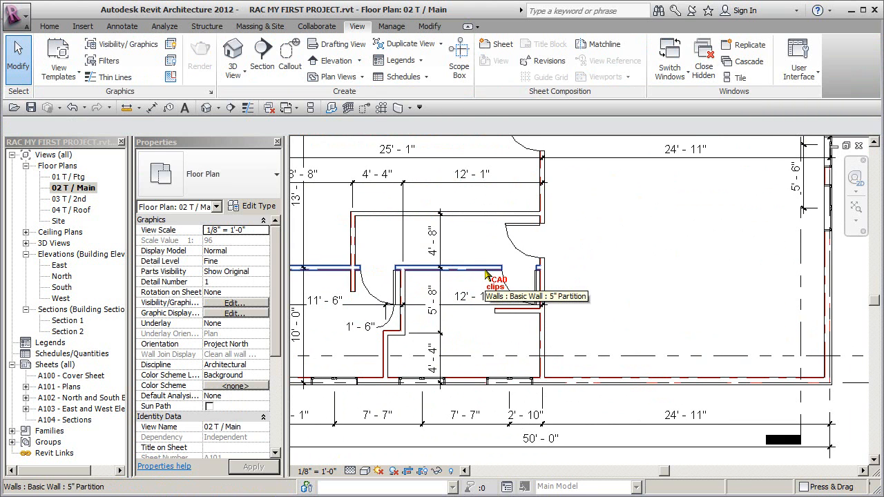
key(Tab)
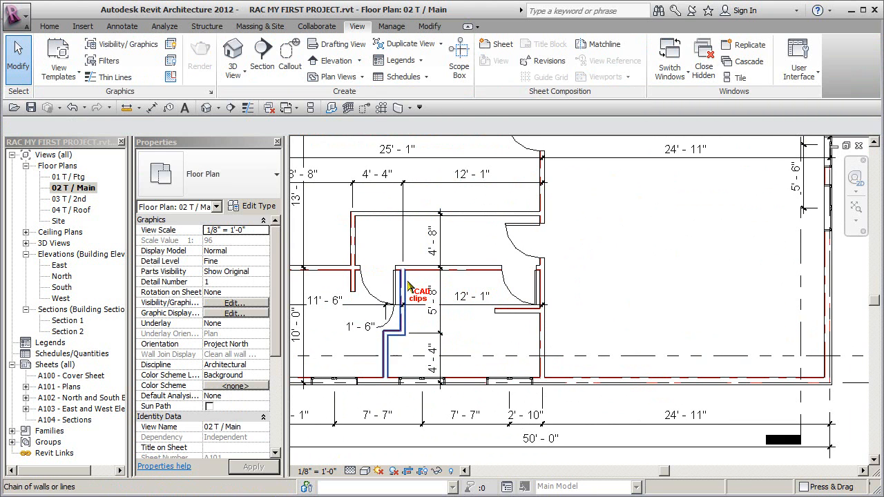
click(409, 285)
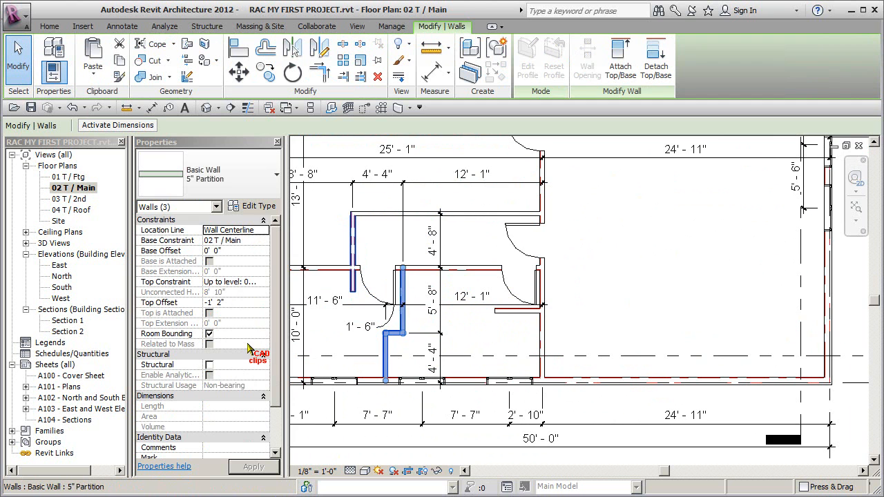
click(594, 253)
middle_drag(588, 259, 652, 288)
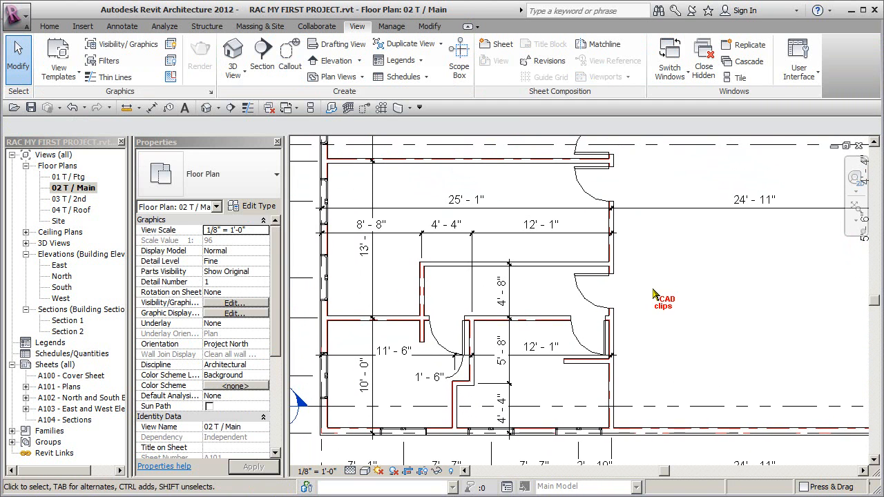
- Review the type properties of the 8'-8", 4'-4", 12'-1" dimension string, and select and deselect the 25'-1", 24'-11" string
click(558, 236)
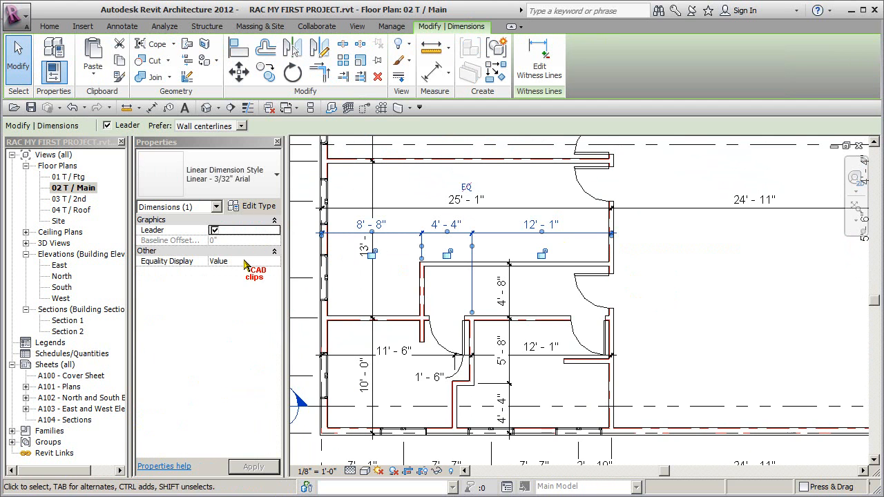
click(256, 207)
mouse_move(311, 200)
mouse_down()
mouse_move(318, 289)
mouse_move(319, 198)
mouse_up()
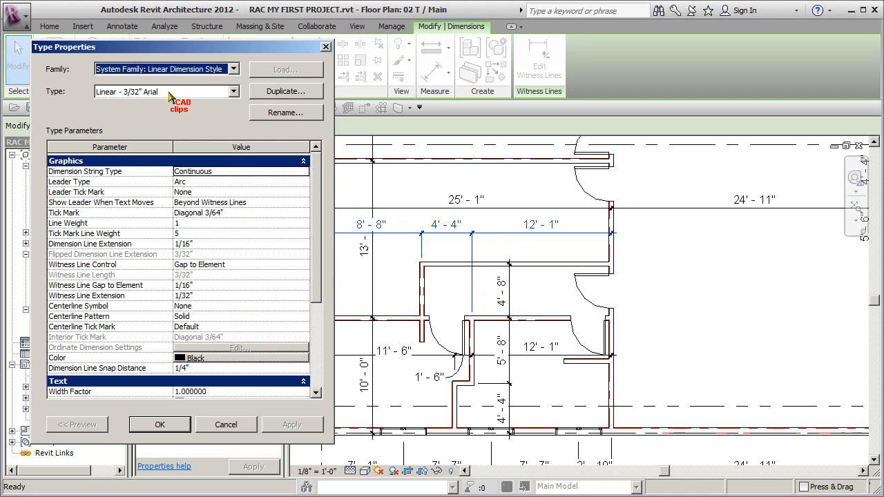
click(159, 425)
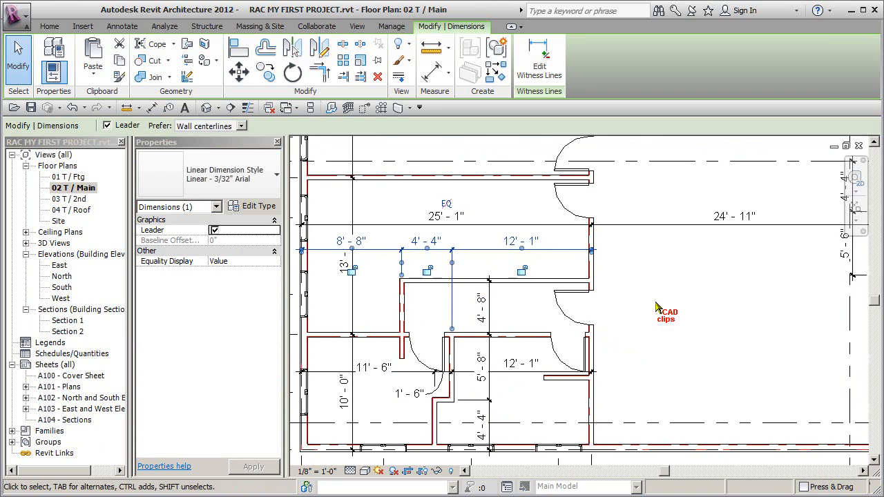
key(Escape)
click(612, 266)
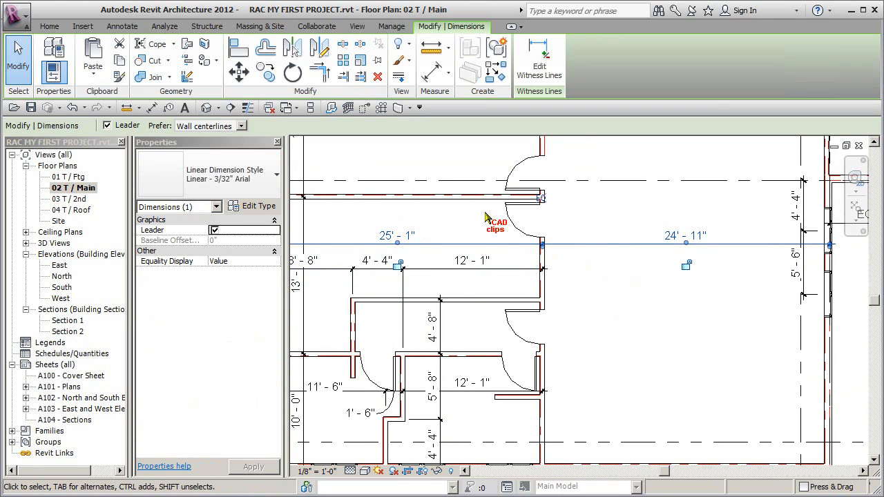
key(Escape)
- Cycle the highlight through the floor, the exterior wall and the wall chain at the east wing's south wall
middle_drag(518, 336, 363, 345)
scroll(419, 332, down, 1)
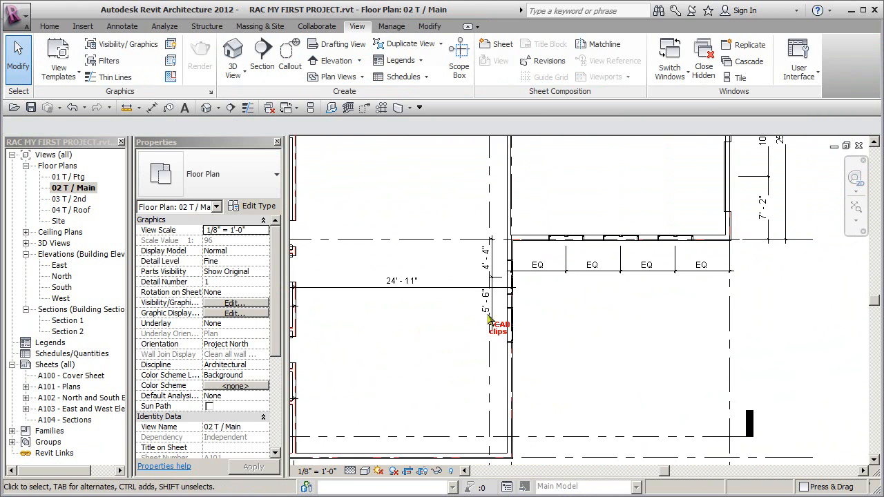
middle_drag(485, 318, 438, 336)
scroll(592, 291, up, 2)
middle_drag(592, 286, 597, 296)
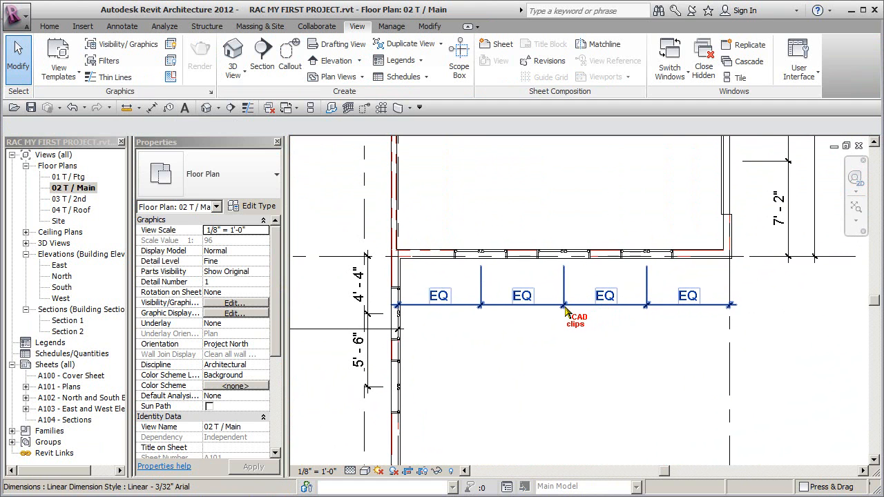
key(Tab)
key(Tab)
key(Tab)
key(Tab)
key(Tab)
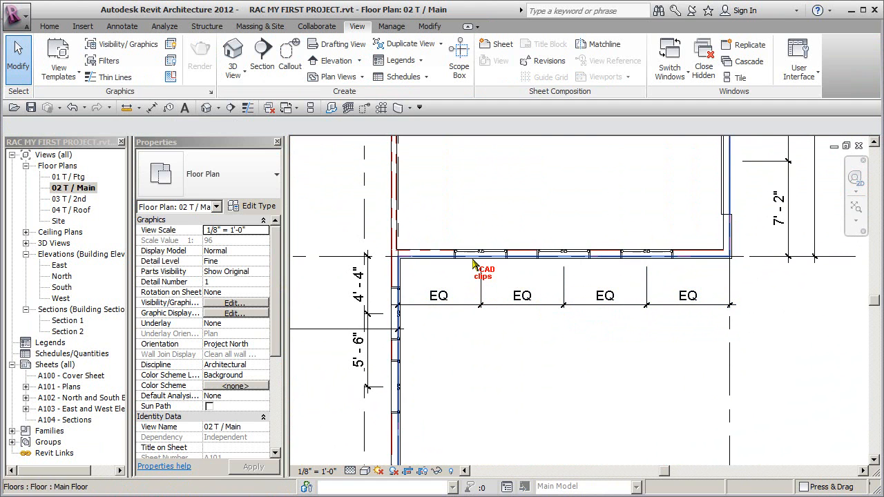
key(Tab)
key(Tab)
key(Tab)
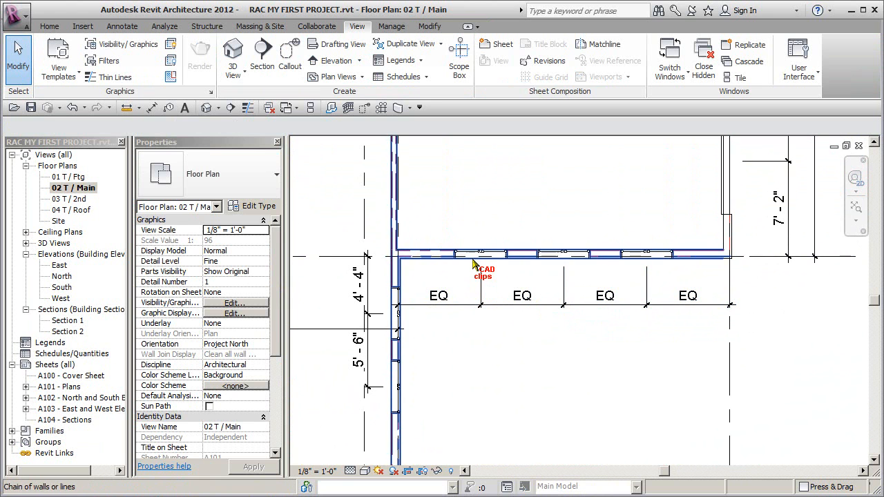
key(Tab)
key(Tab)
key(Tab)
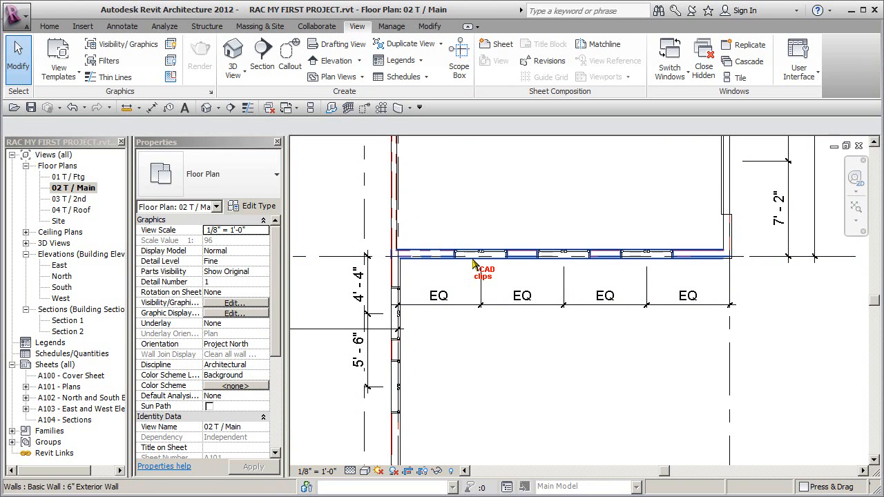
- Window-select the whole main floor building from its southwest to its northeast side
middle_drag(462, 329, 648, 356)
scroll(559, 354, down, 1)
scroll(648, 355, down, 2)
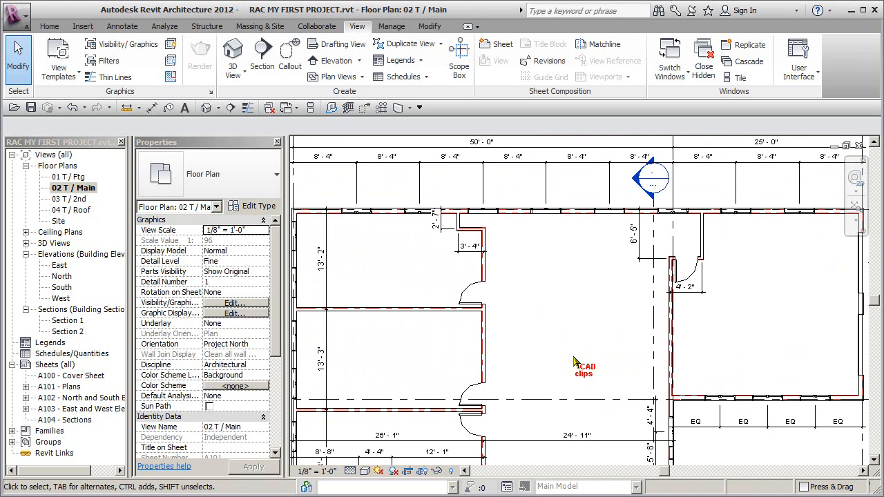
middle_drag(589, 358, 495, 340)
scroll(495, 340, down, 4)
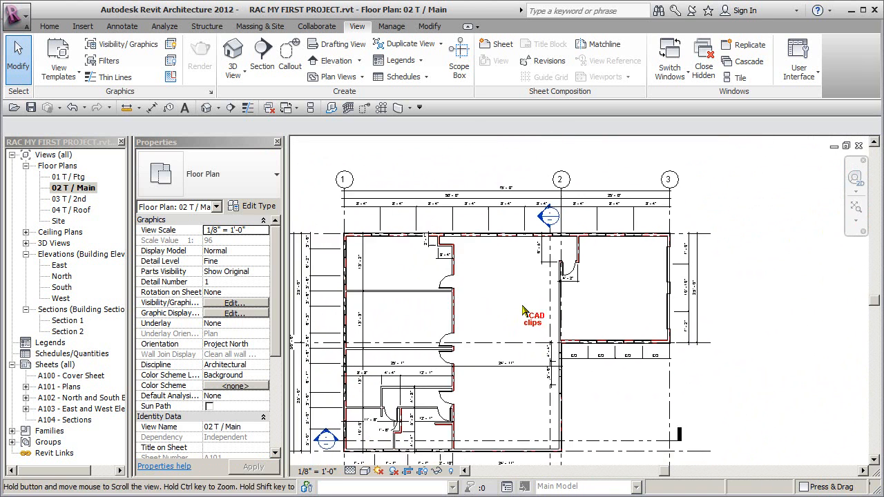
drag(377, 461, 654, 240)
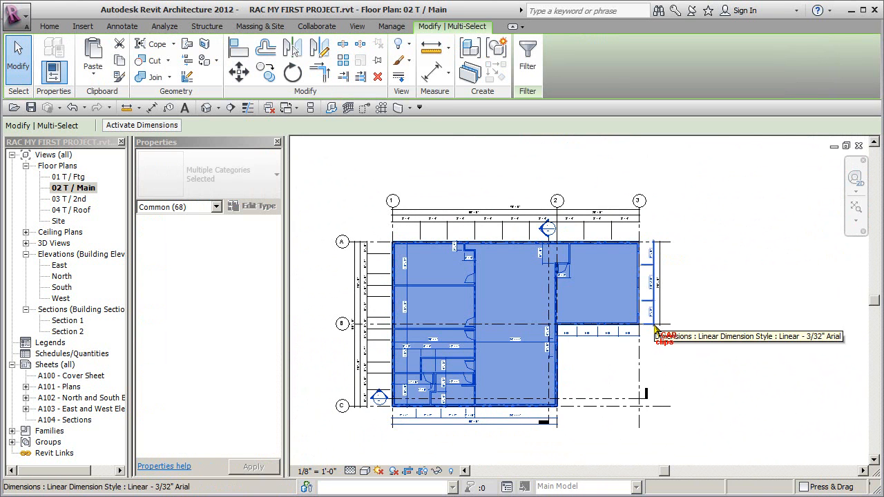
- Remove the chain of 5" partition walls east of the west rooms from the selection, and clear the remaining selection
scroll(478, 299, up, 2)
scroll(478, 299, up, 1)
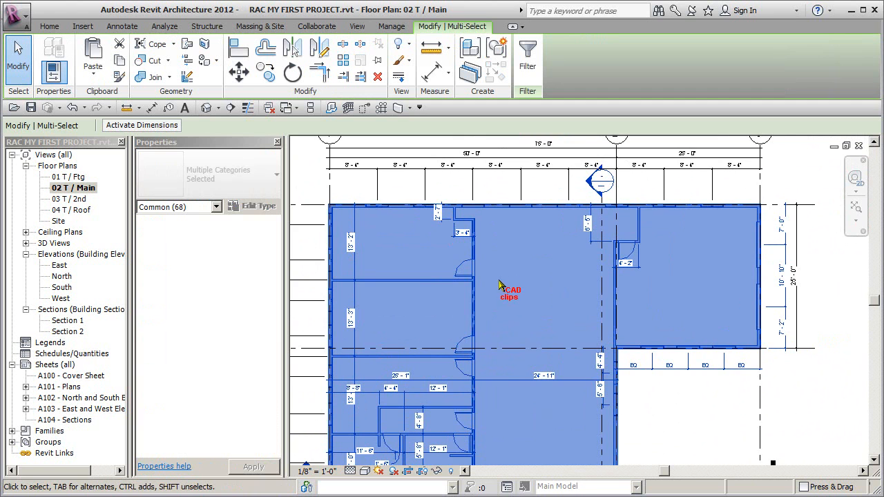
scroll(462, 233, up, 1)
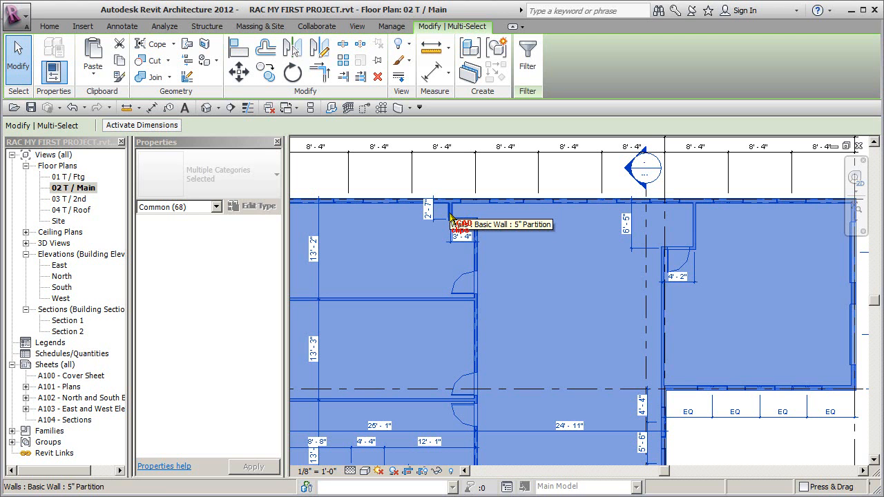
key(Tab)
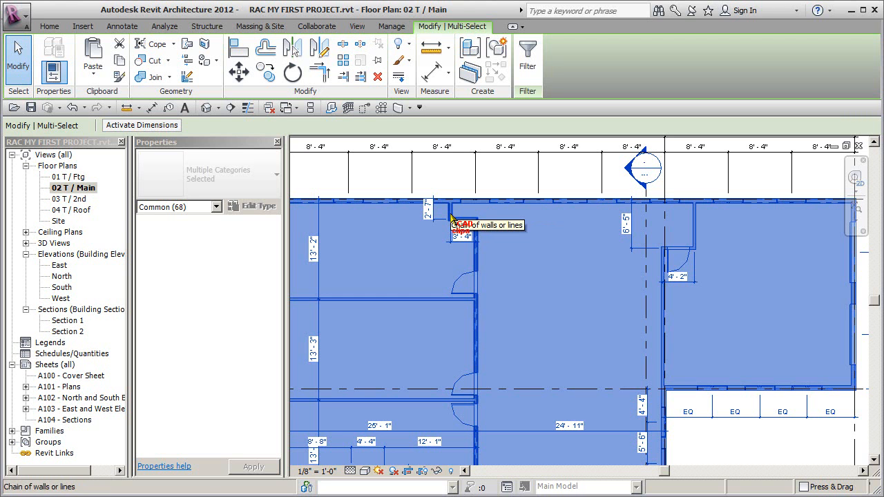
shift+click(452, 220)
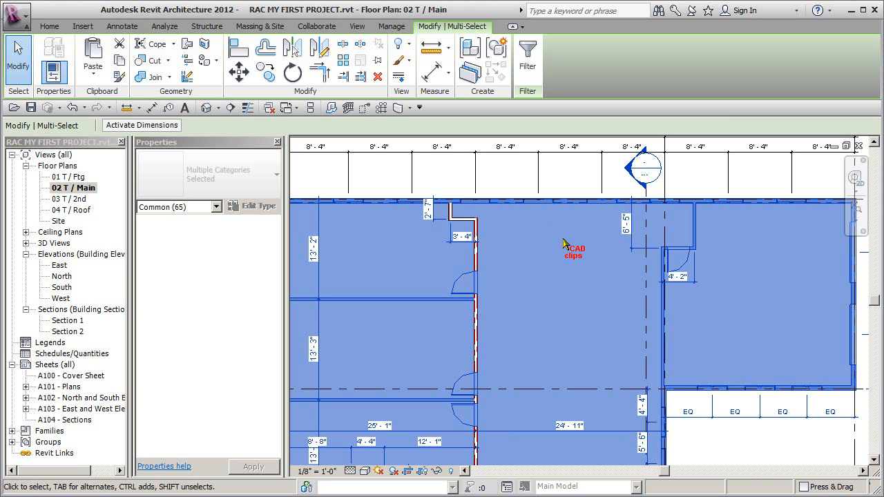
key(Escape)
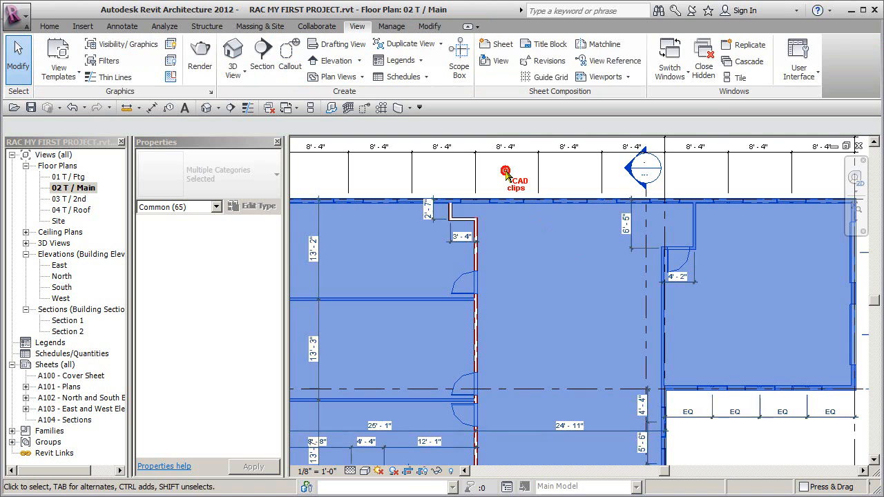
- Window-select the whole main floor building again, from southwest of grid C/1 to beyond its northeast side
scroll(497, 221, down, 3)
drag(358, 433, 714, 184)
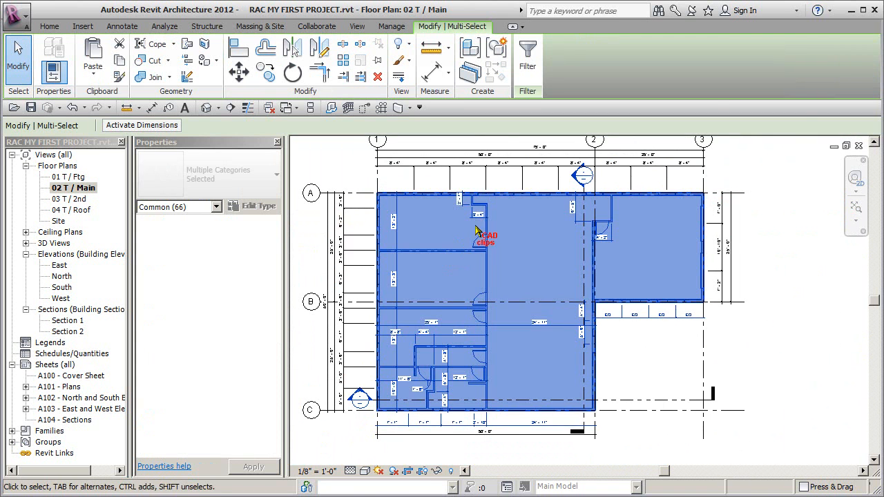
scroll(487, 210, up, 4)
middle_drag(537, 242, 539, 283)
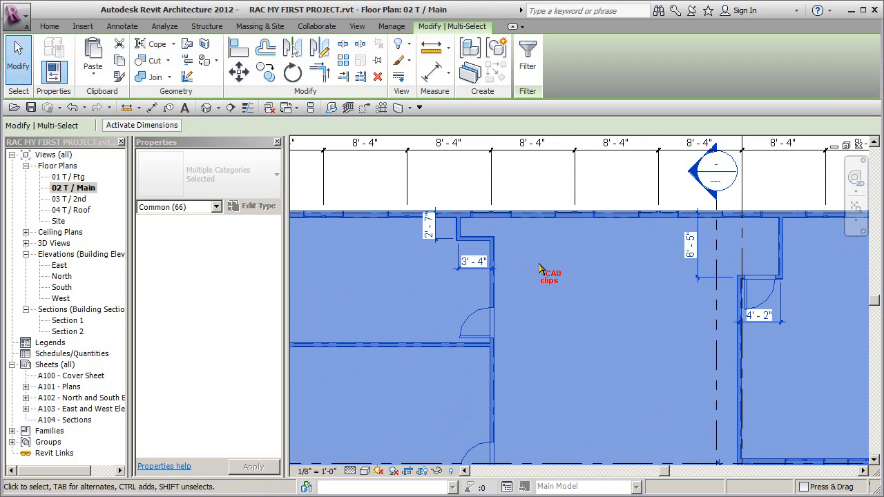
scroll(545, 276, down, 4)
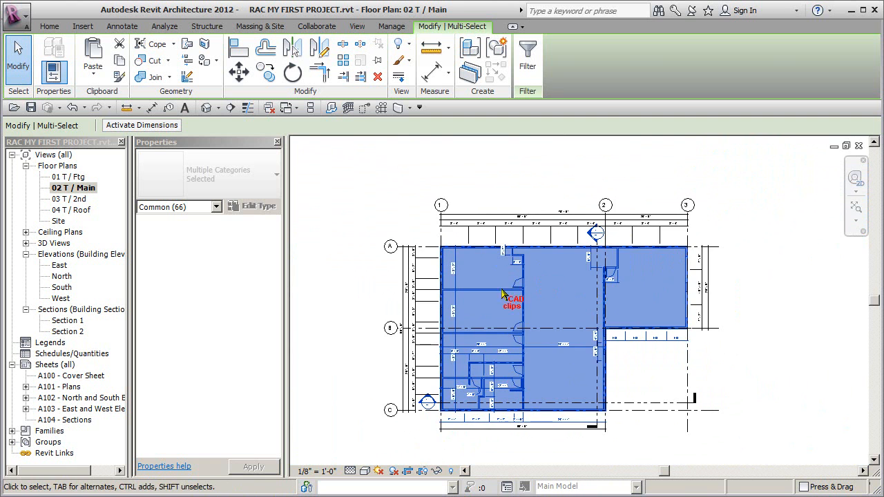
scroll(523, 264, up, 5)
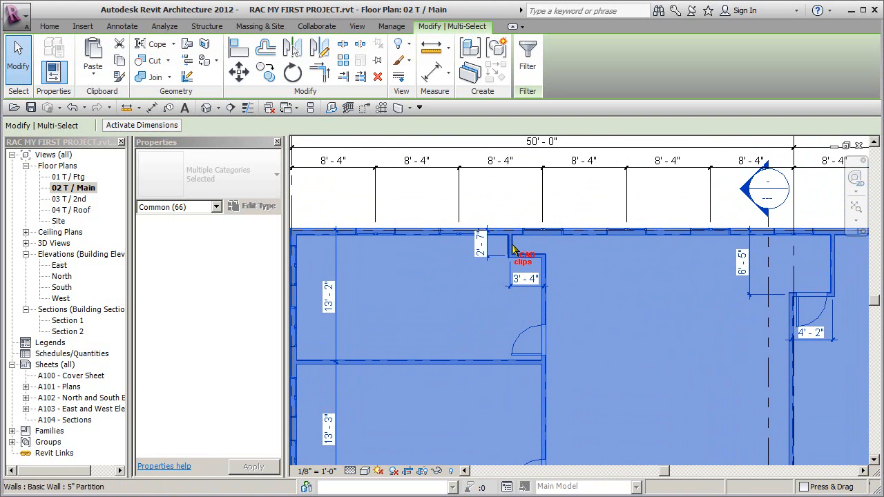
- Remove the 5" Partition wall chain, starting at the 2'-7" jog, from the building selection, and clear the remaining selection
key(Tab)
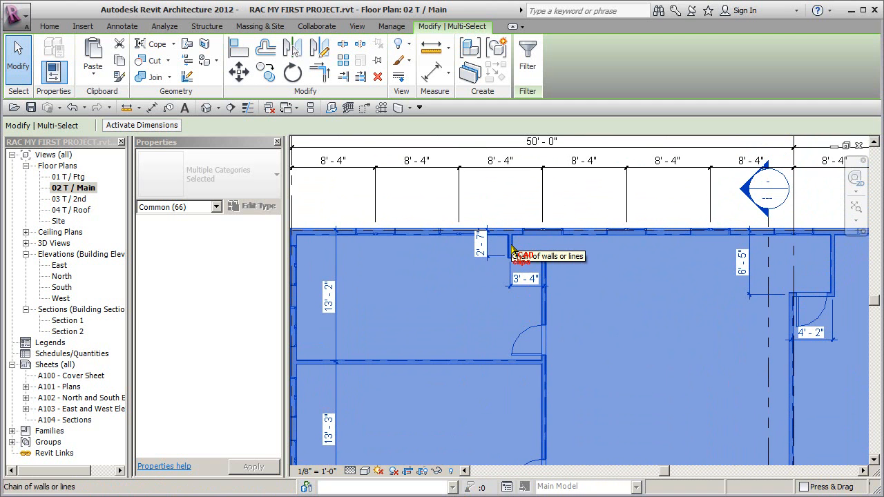
shift+click(511, 250)
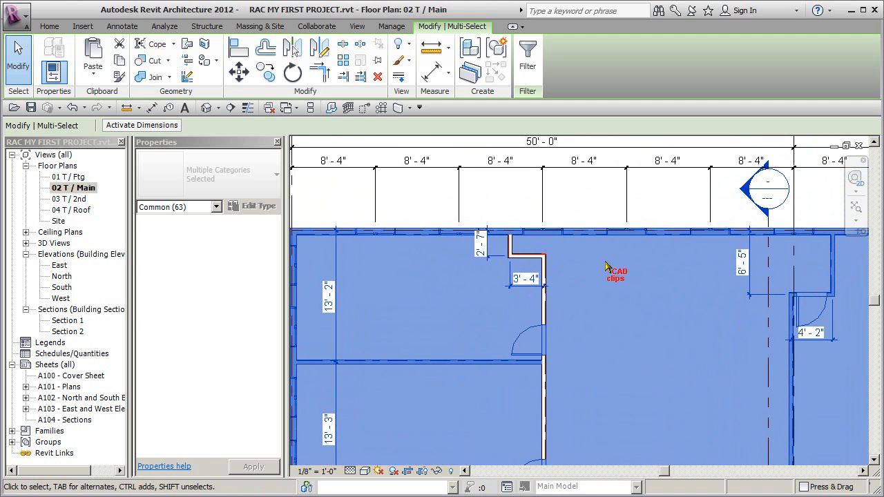
scroll(606, 265, down, 5)
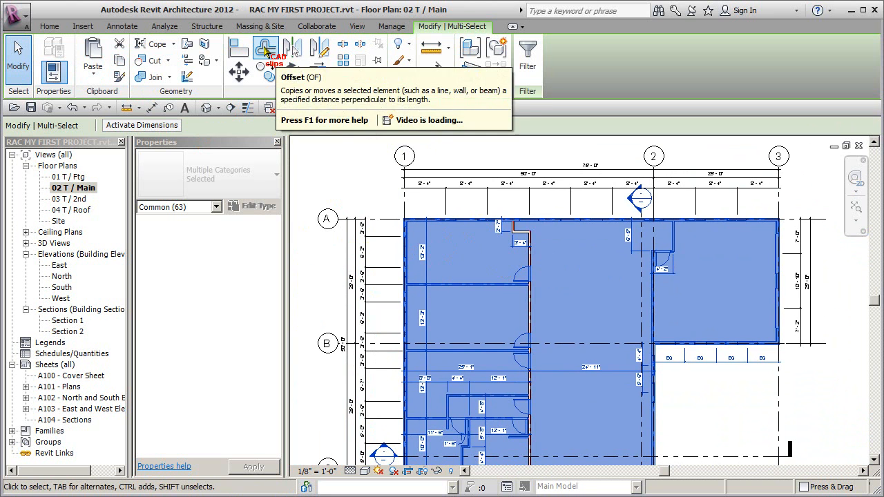
click(698, 411)
middle_drag(668, 360, 614, 355)
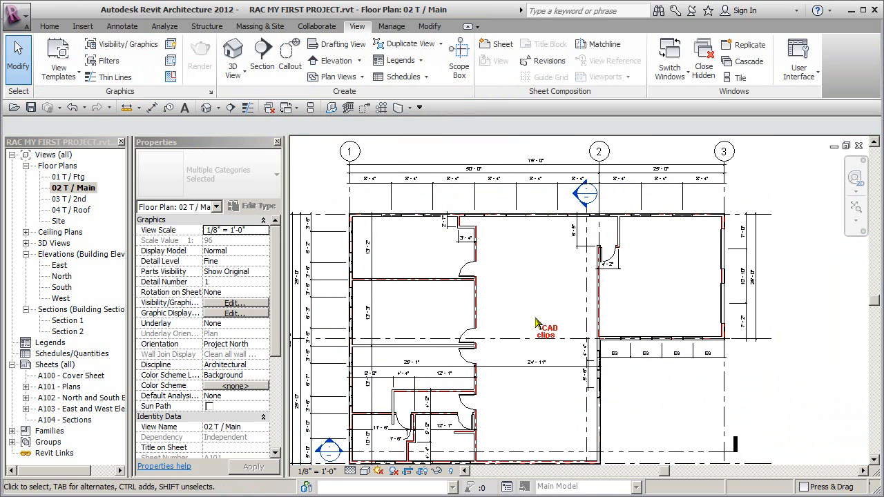
- Open the default 3D view and window-select the whole building without the topography
click(206, 108)
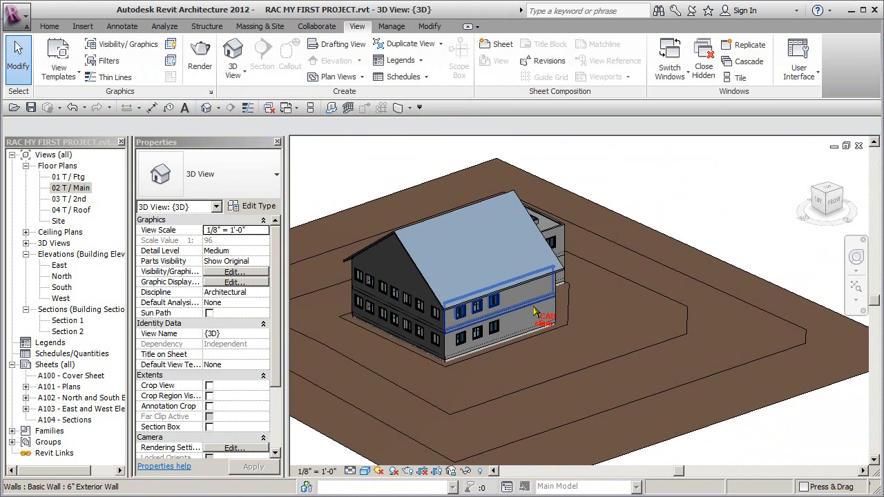
shift+middle_drag(603, 319, 469, 325)
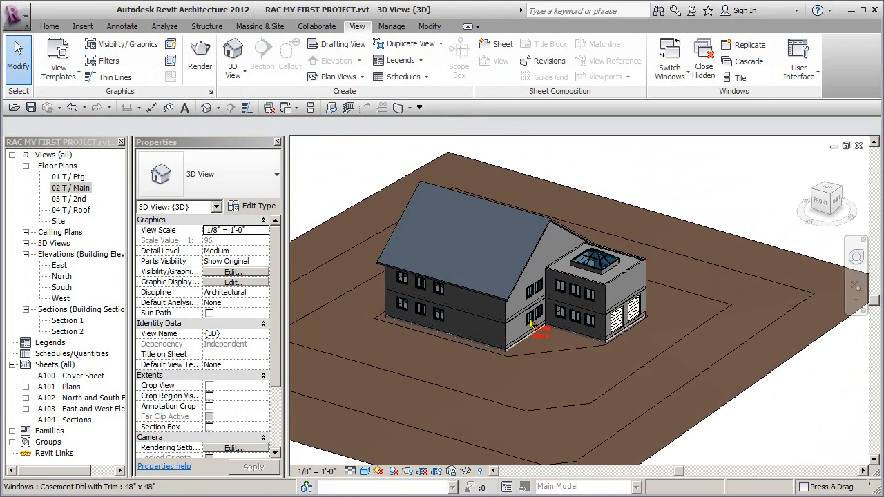
scroll(545, 324, up, 1)
middle_drag(545, 324, 579, 353)
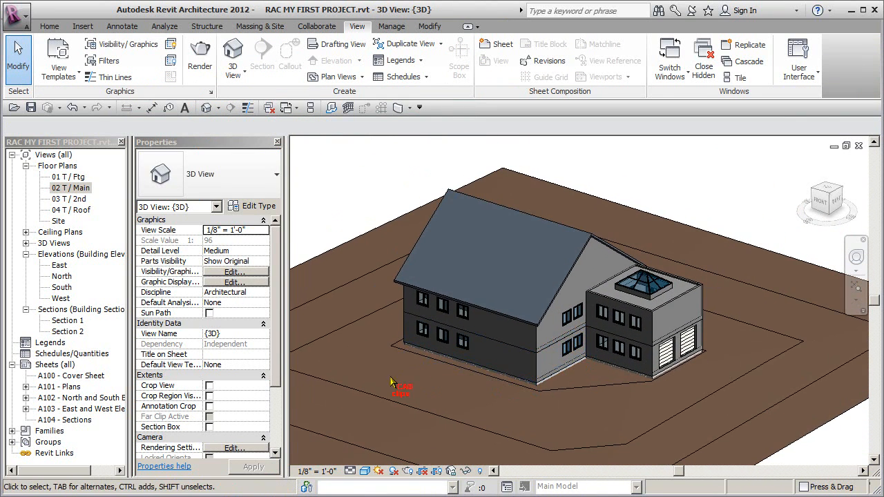
drag(385, 393, 706, 179)
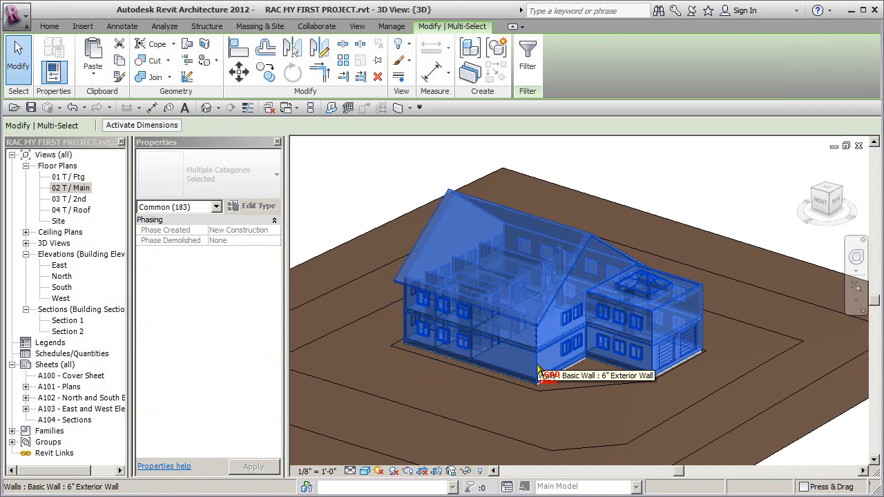
- Remove the main-floor chain of 6" Exterior Walls from the building selection, and clear the remaining selection
key(Tab)
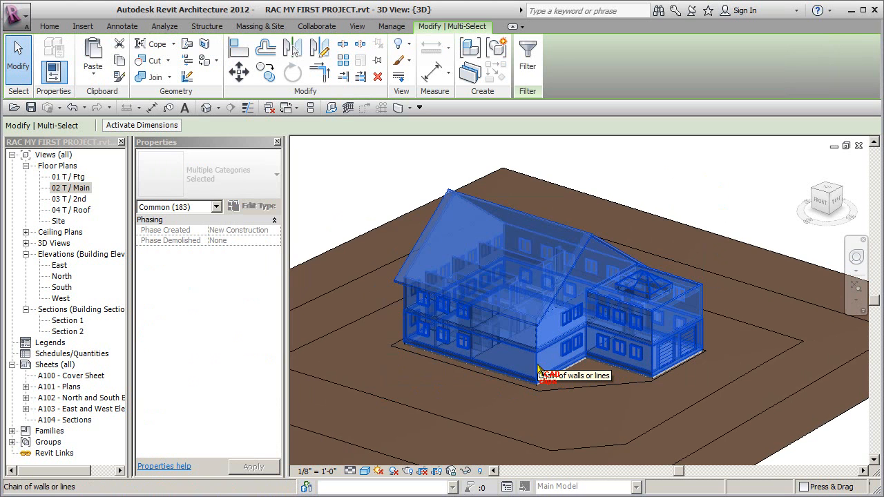
shift+click(539, 373)
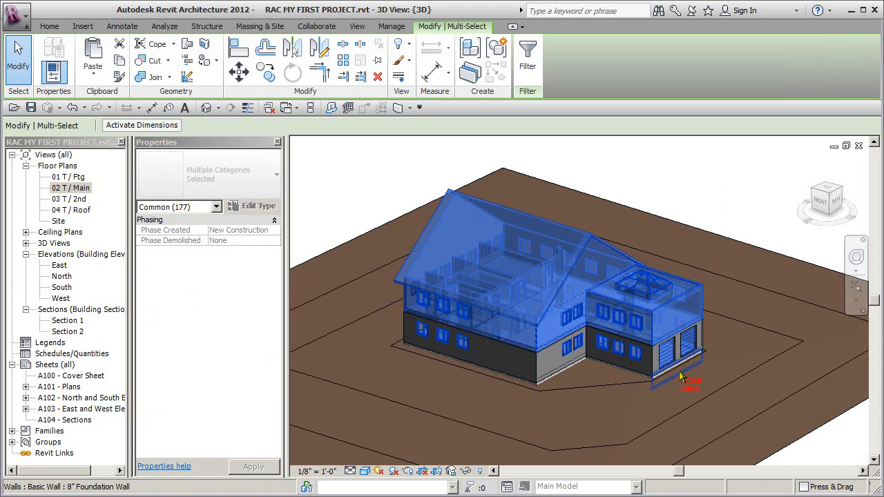
click(688, 188)
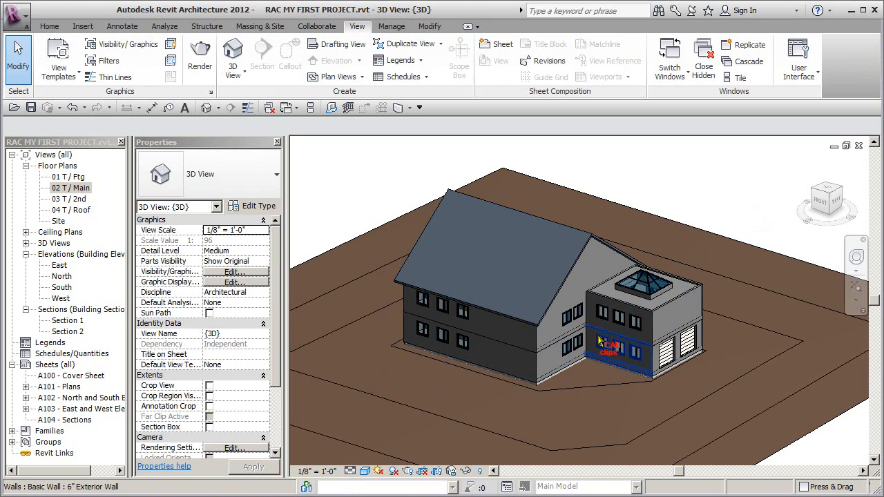
- Select the whole chain of main-floor 6" Exterior Walls, and clear the selection
key(Tab)
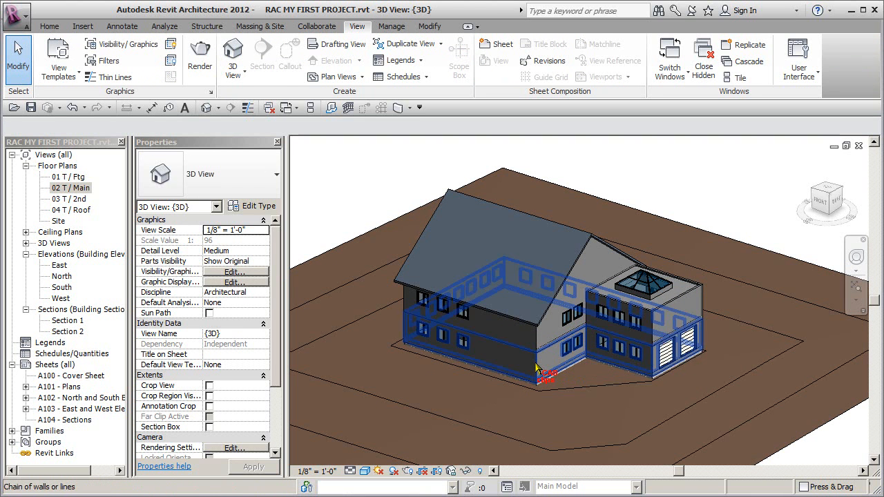
click(536, 371)
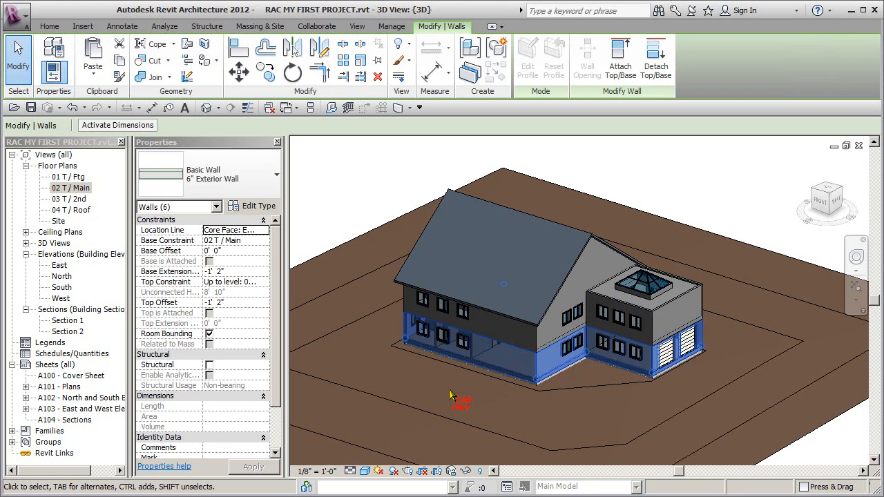
click(646, 172)
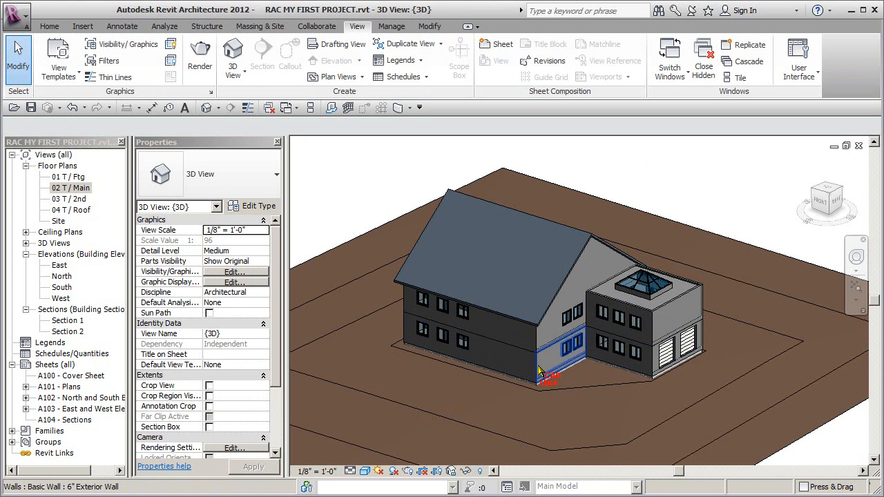
- Select the main-floor exterior wall chain, add the second-floor exterior wall chain to it, and clear the selection
key(Tab)
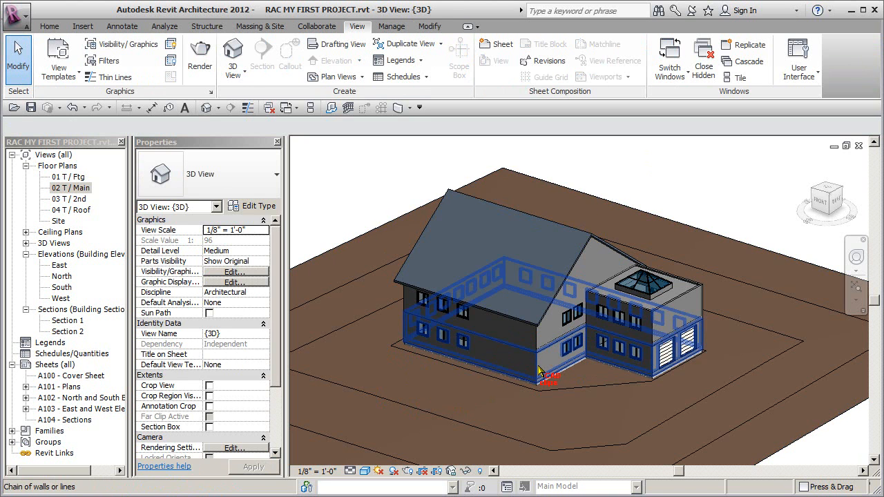
click(541, 373)
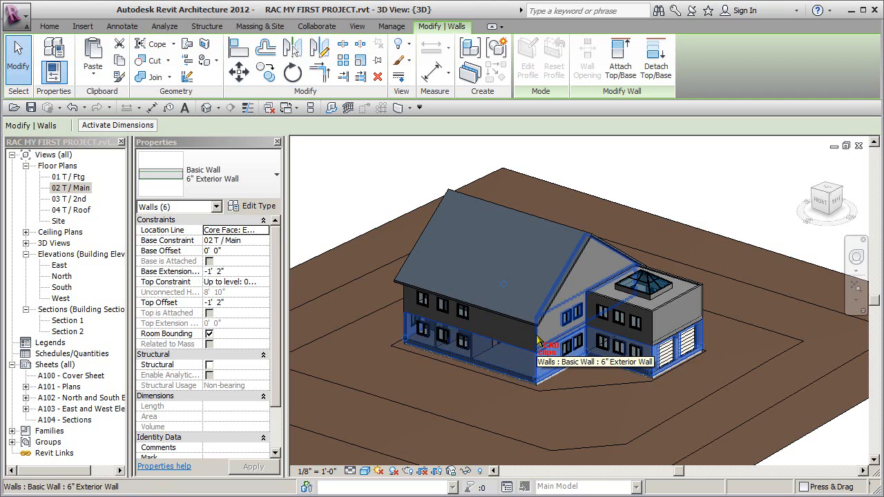
key(Tab)
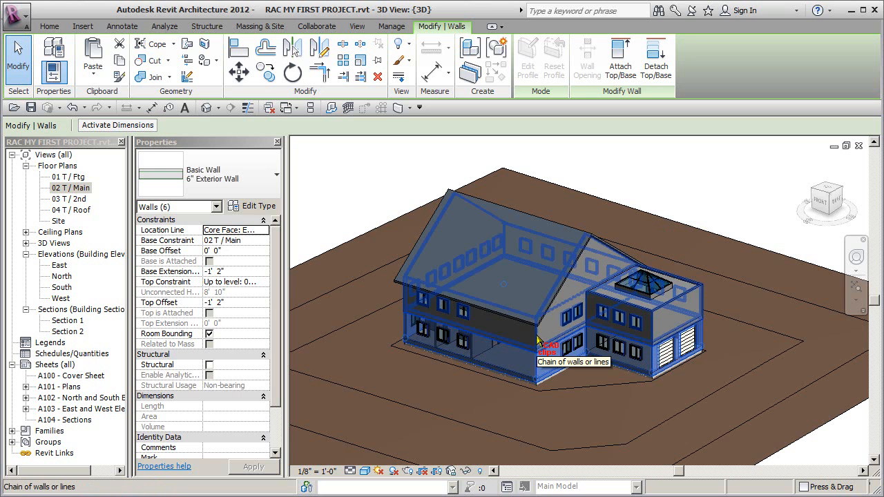
ctrl+click(538, 340)
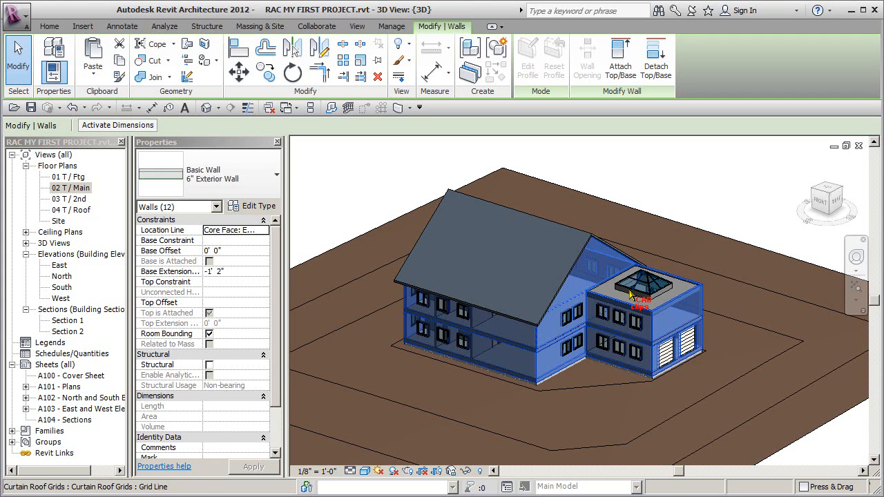
click(708, 179)
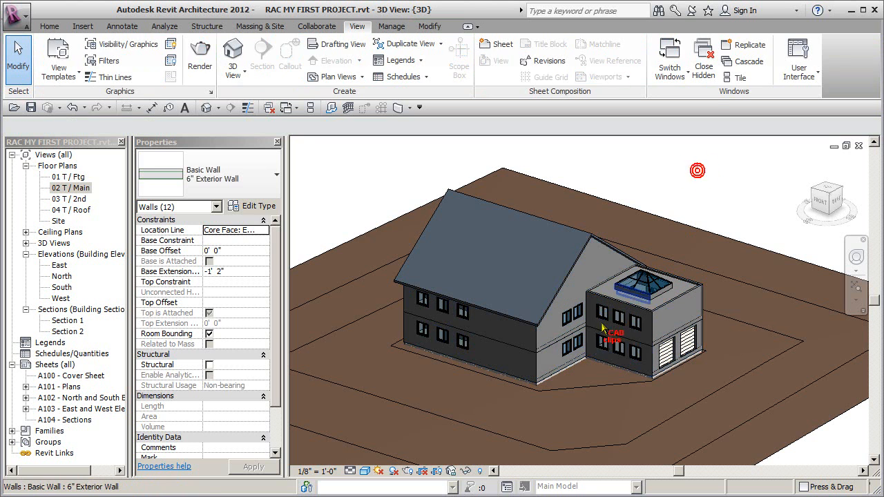
- Select the second-floor exterior wall chain in place of the main-floor chain, and add the main-floor chain to the selection
key(Tab)
click(536, 376)
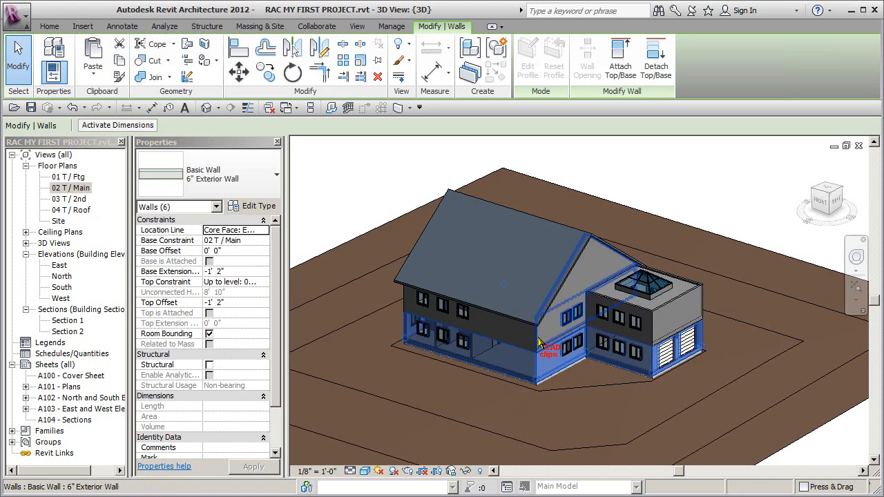
key(Tab)
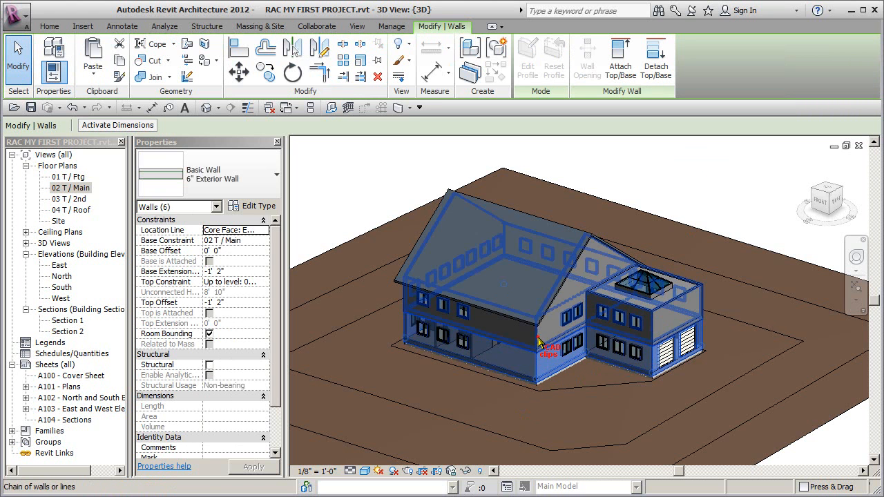
click(539, 346)
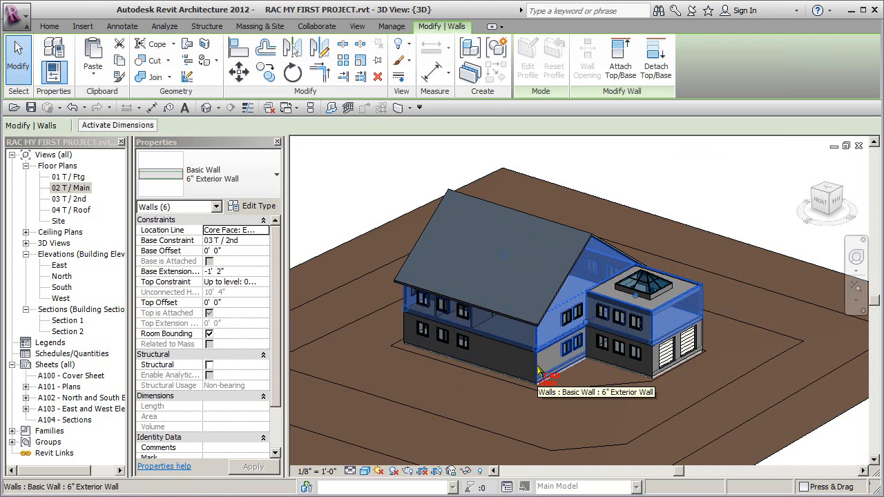
key(Tab)
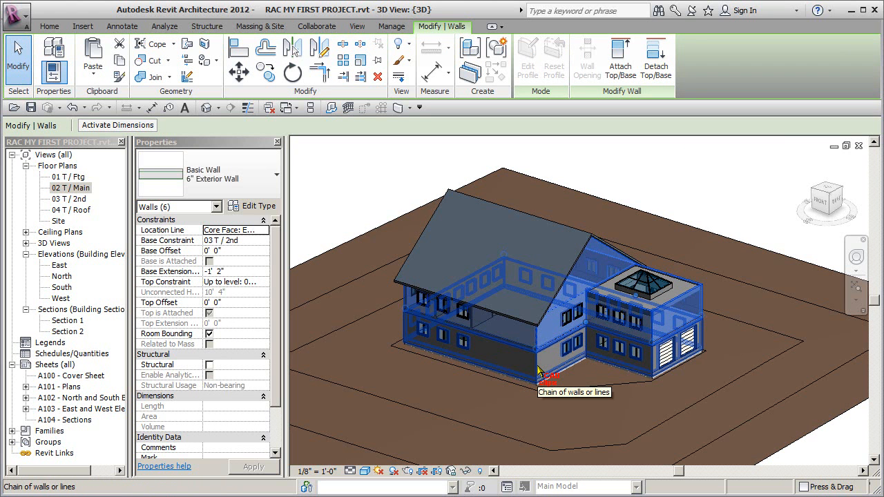
ctrl+click(539, 371)
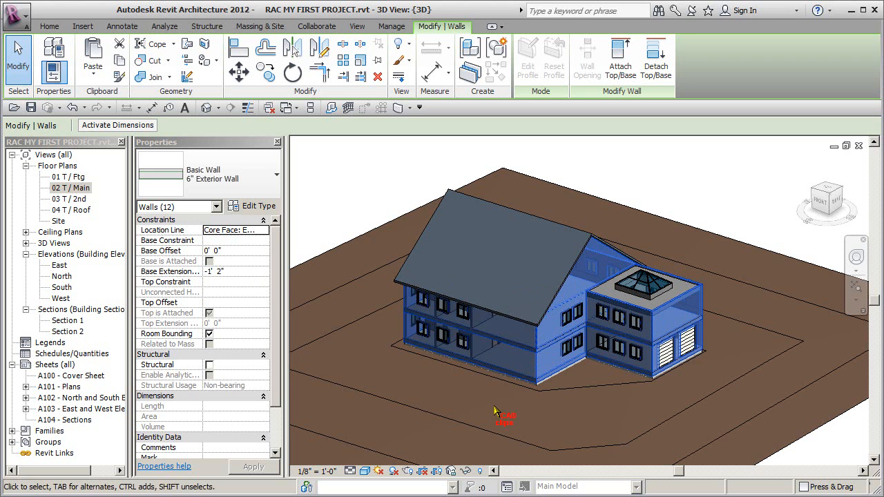
- Try a different, red-faced wall type on both floors' selected exterior wall chains, and undo the type change
click(266, 192)
click(206, 333)
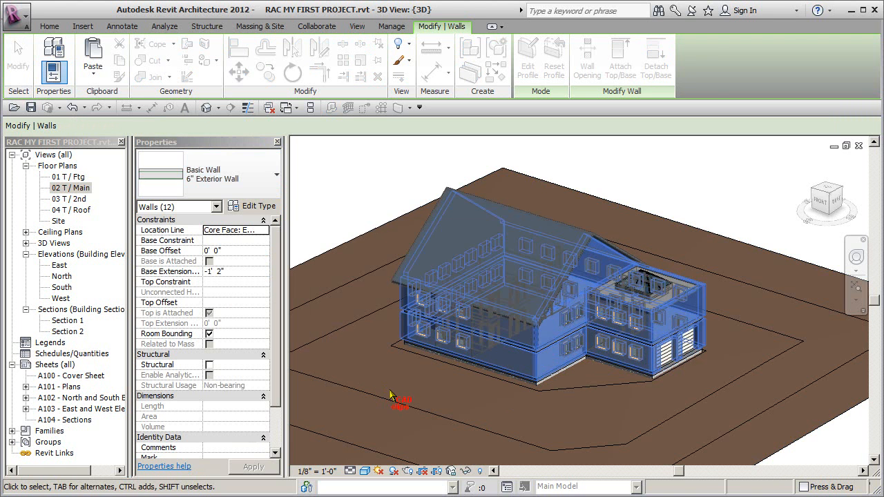
click(429, 392)
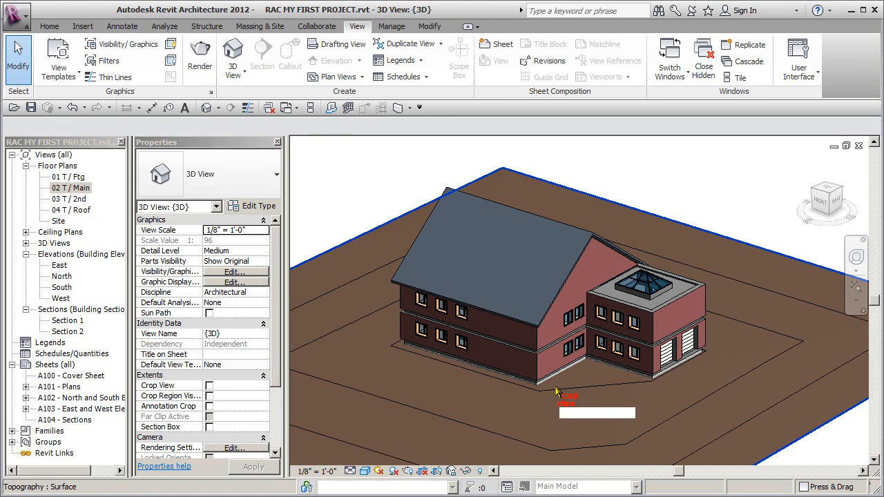
click(72, 108)
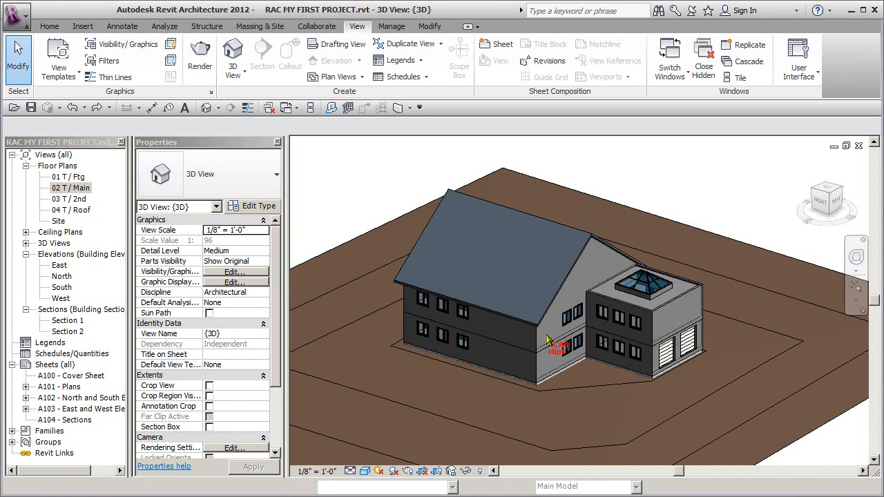
shift+middle_drag(549, 380, 576, 346)
- Open the 02 T / Main floor plan and area-select its elements, ending with a crossing selection from the northeast into the west rooms
double_click(78, 188)
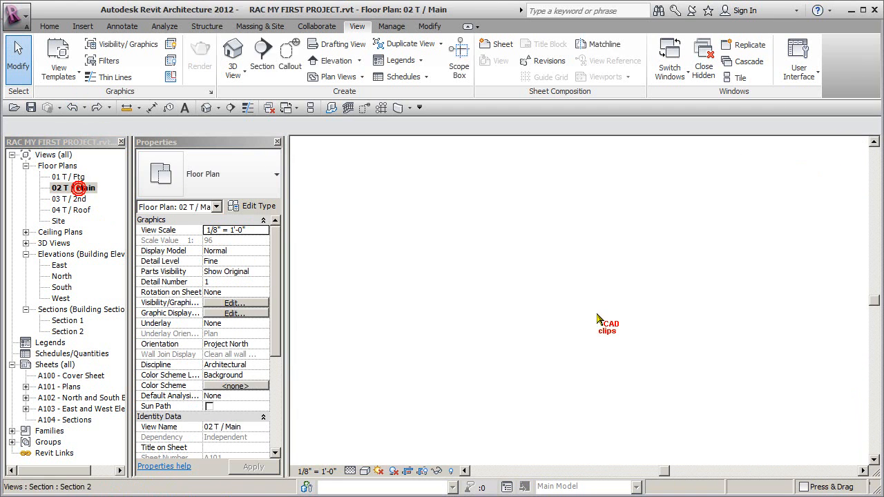
scroll(622, 326, down, 3)
middle_drag(621, 326, 684, 316)
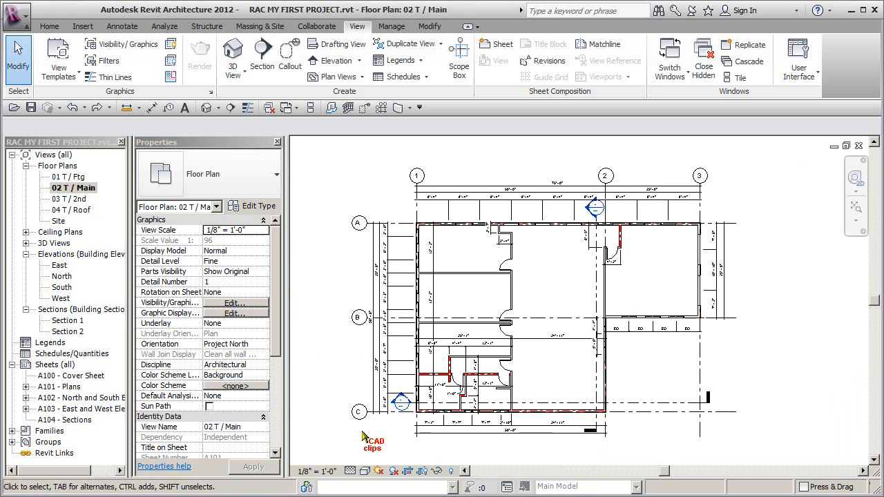
drag(357, 442, 580, 303)
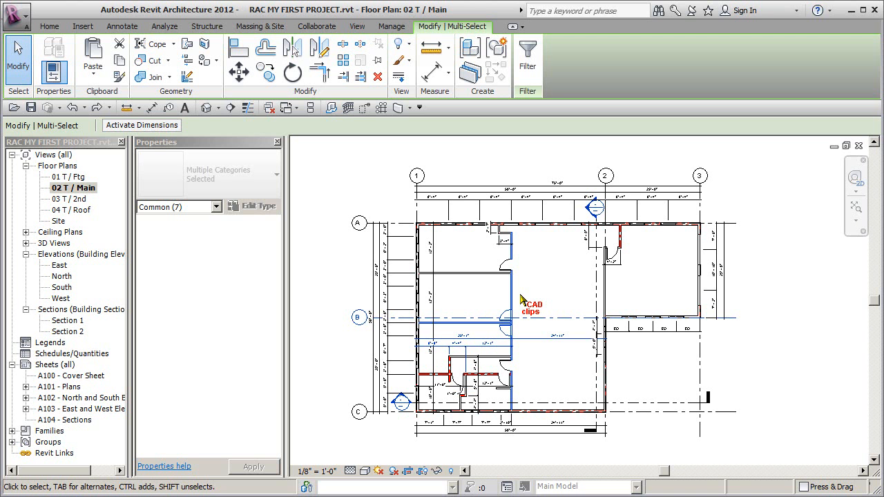
drag(715, 200, 473, 355)
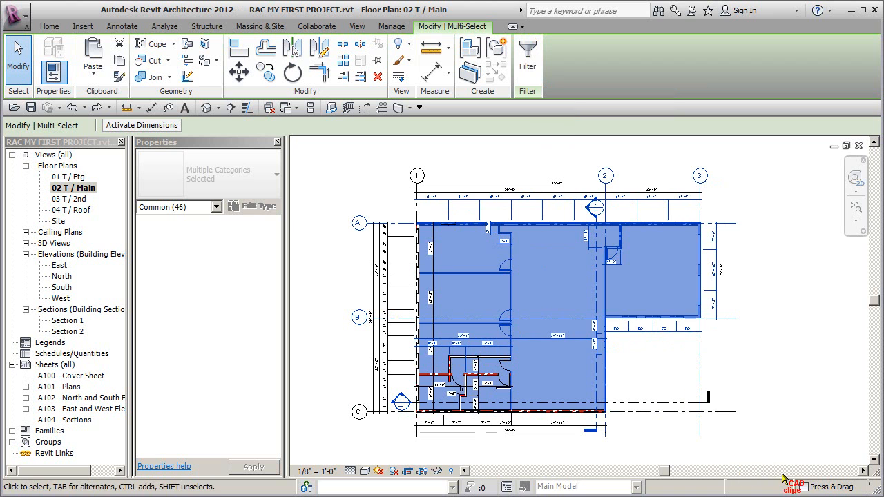
- Filter the main floor plan's mixed selection down to the Windows category only
click(532, 56)
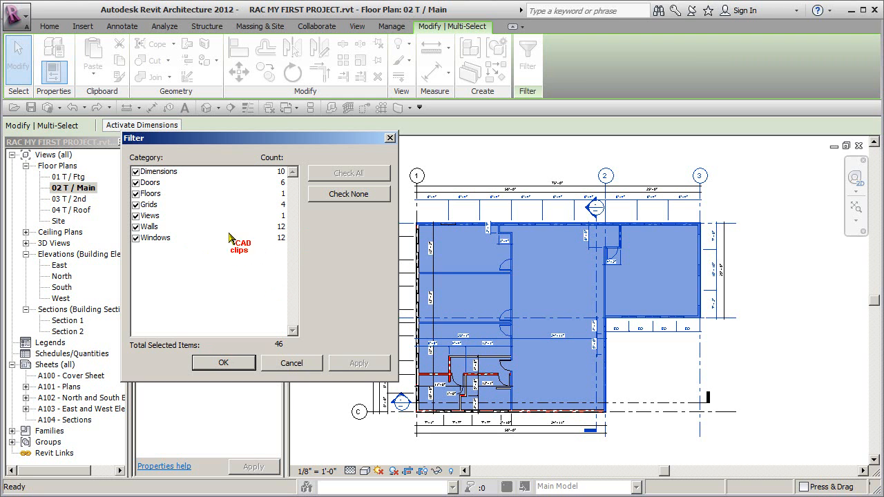
click(352, 195)
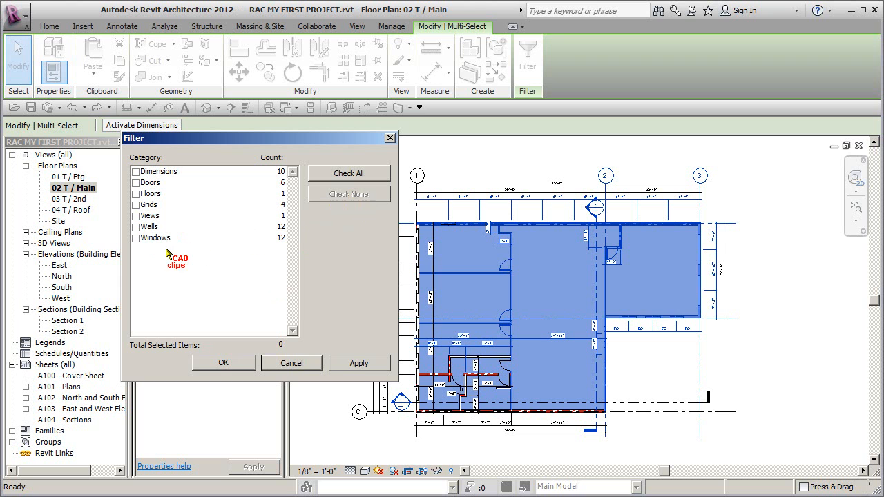
click(136, 238)
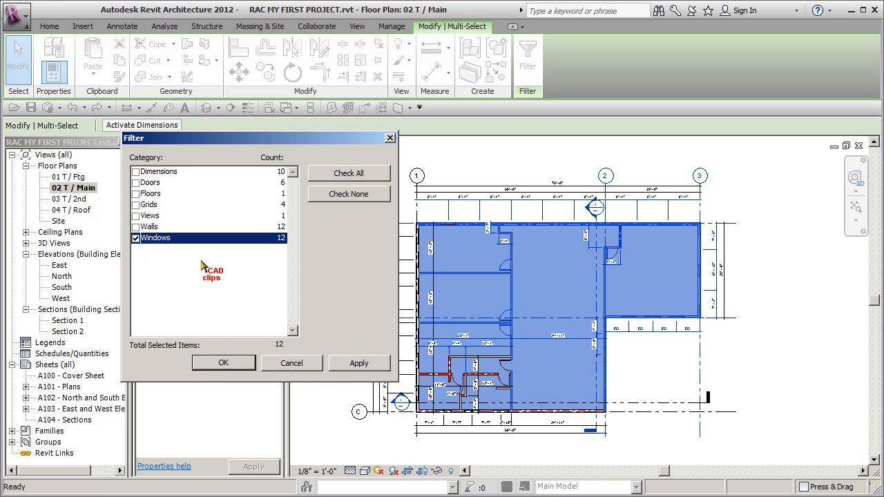
click(225, 362)
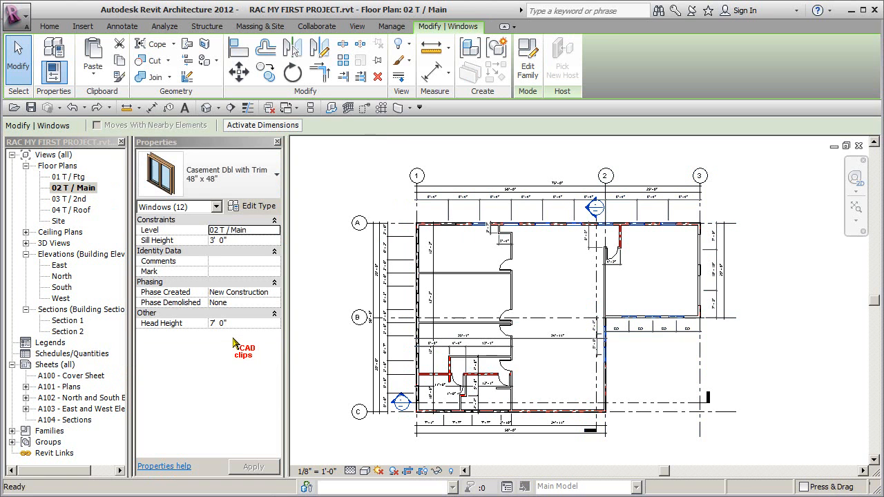
- Review the types available for the selected windows without changing them, and clear the selection
click(242, 174)
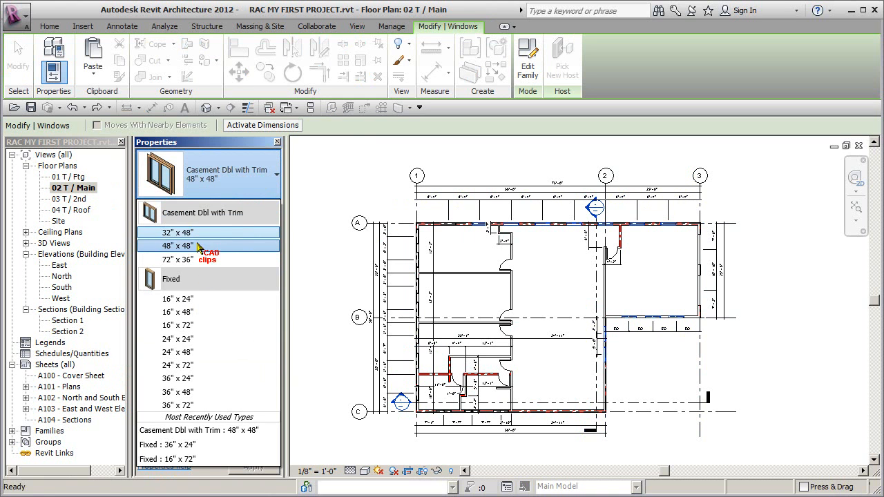
click(674, 259)
click(761, 246)
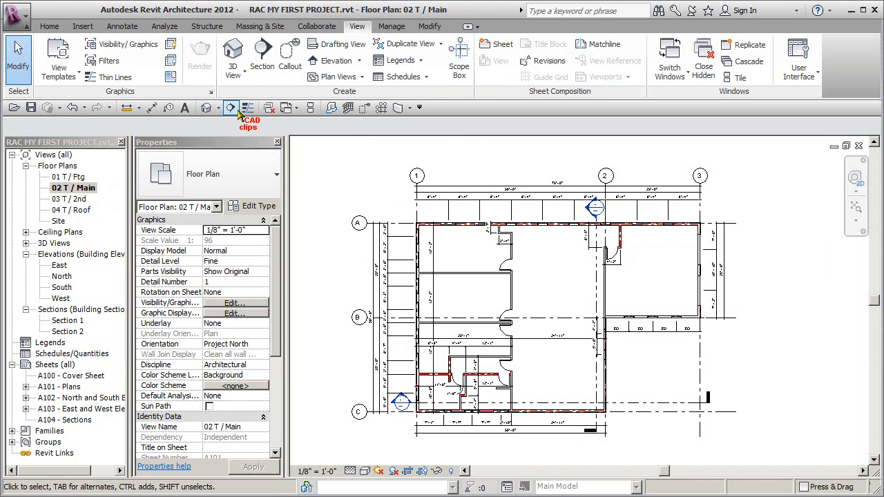
- Open the default 3D view and crossing-select the building where the gabled roof meets the flat-roofed wing
click(206, 108)
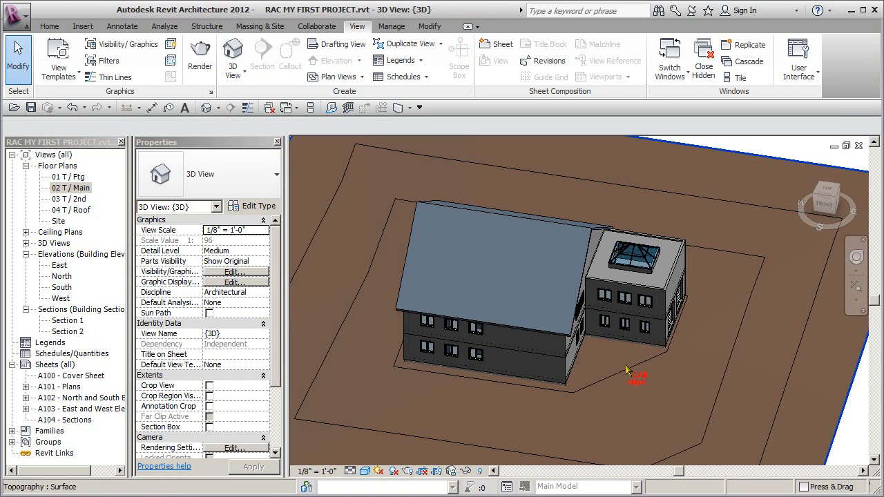
scroll(640, 379, up, 3)
scroll(645, 331, down, 3)
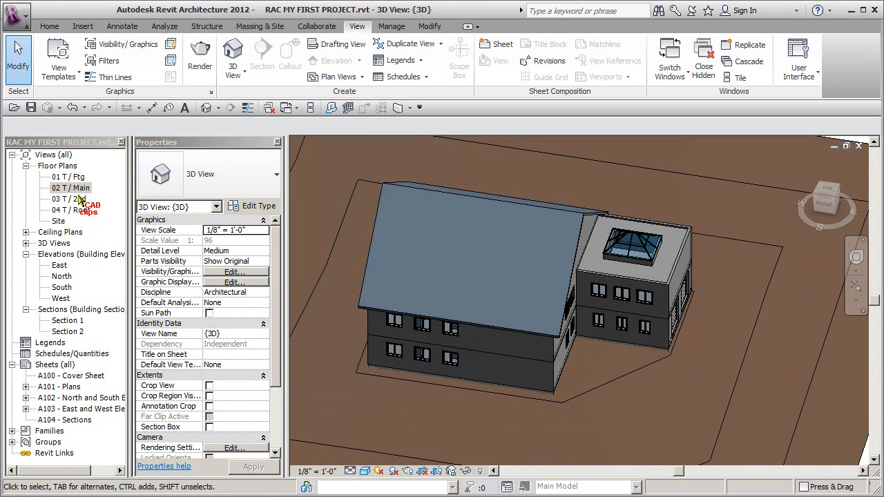
drag(629, 174, 572, 254)
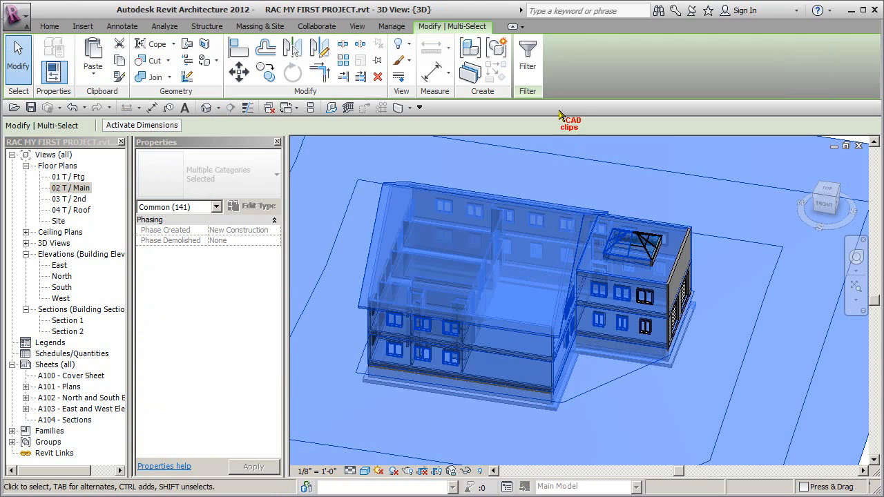
- Filter the 3D selection to Curtain Roof Grids, Curtain Wall Mullions, Doors, Floors and Roofs only
click(528, 59)
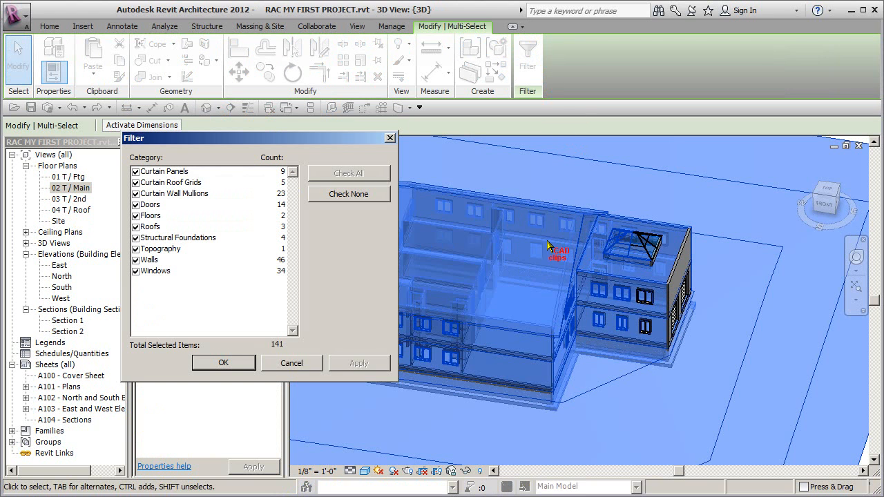
click(331, 196)
click(136, 215)
click(136, 204)
click(136, 193)
click(136, 182)
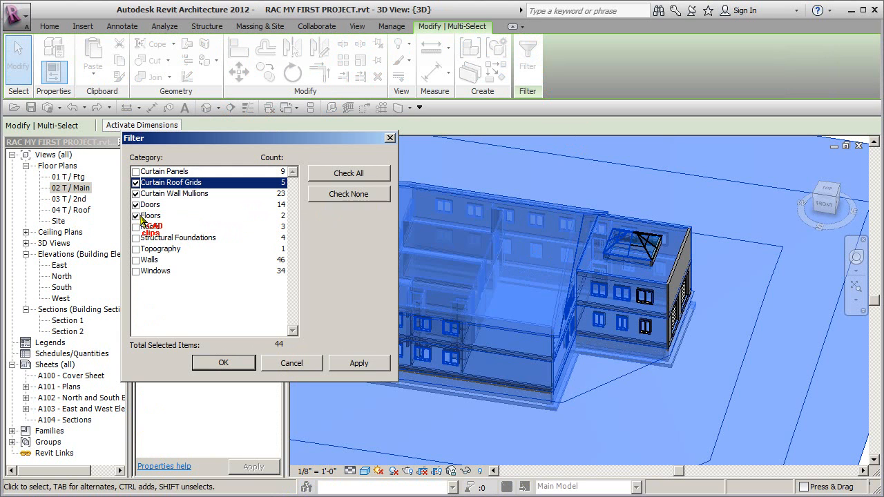
click(137, 217)
click(136, 227)
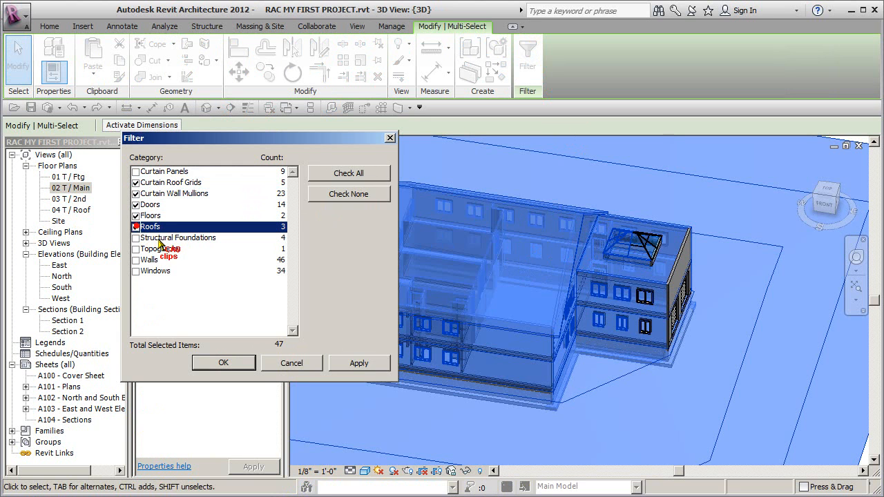
click(223, 363)
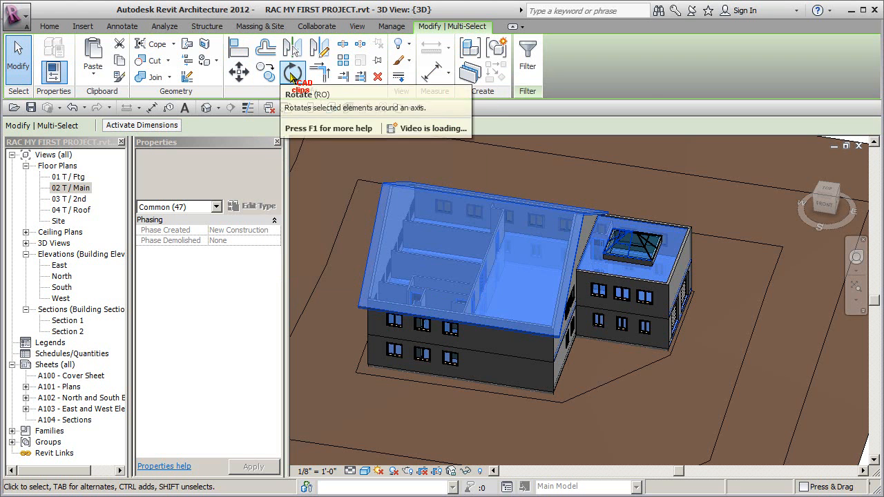
- Review the options for hiding the selected elements in the view without applying one, and clear the selection
click(401, 44)
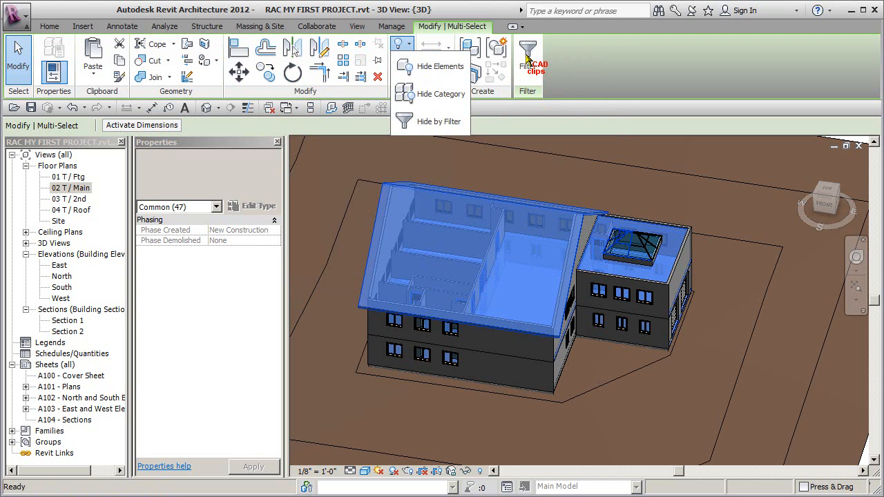
click(573, 109)
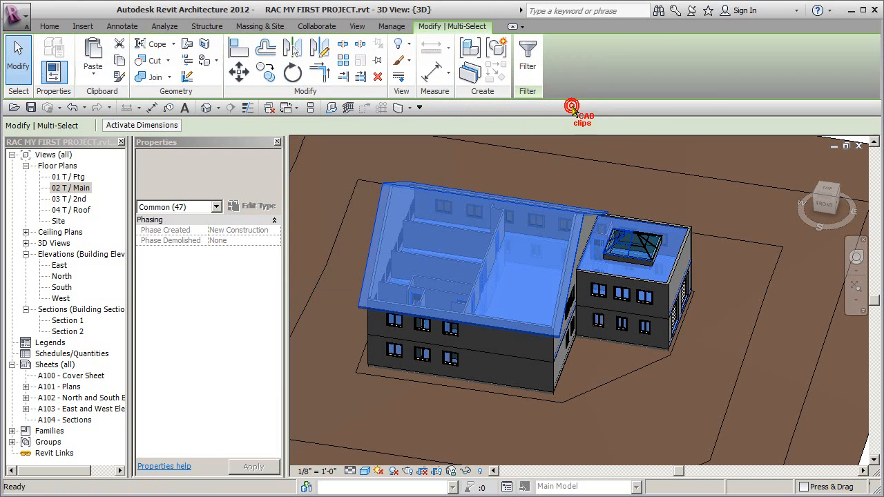
click(627, 181)
shift+middle_drag(675, 312, 654, 254)
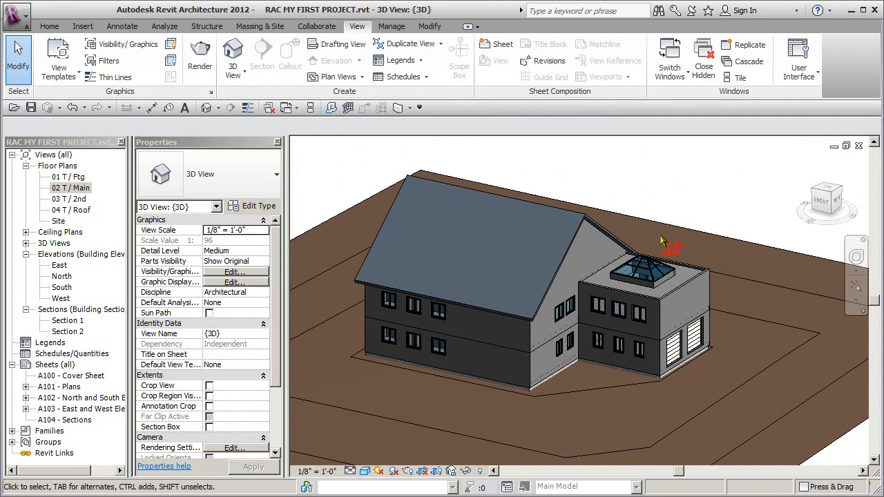